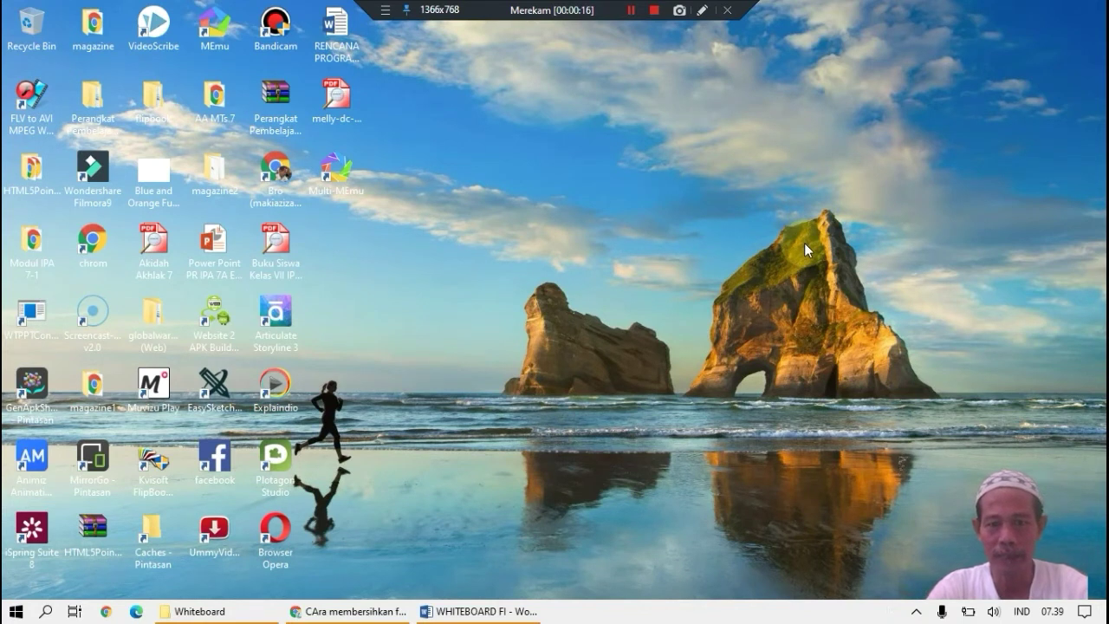
# Replace the previous Run command with temp and execute it to open the Windows Temp folder
pyautogui.click(740, 244)
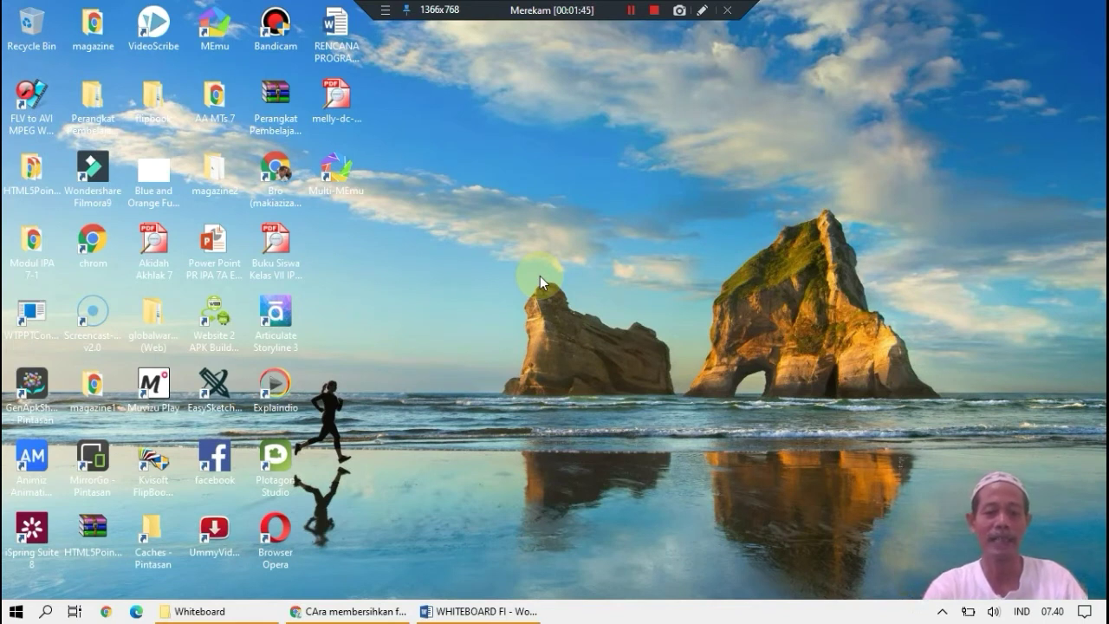
pyautogui.press('super+r')
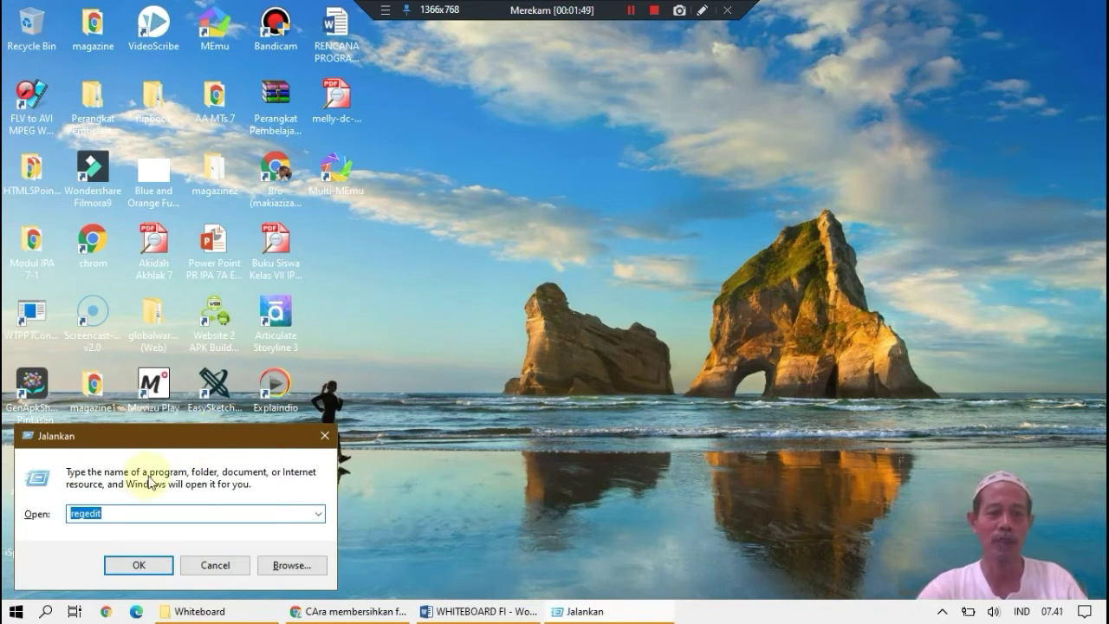
pyautogui.click(118, 513)
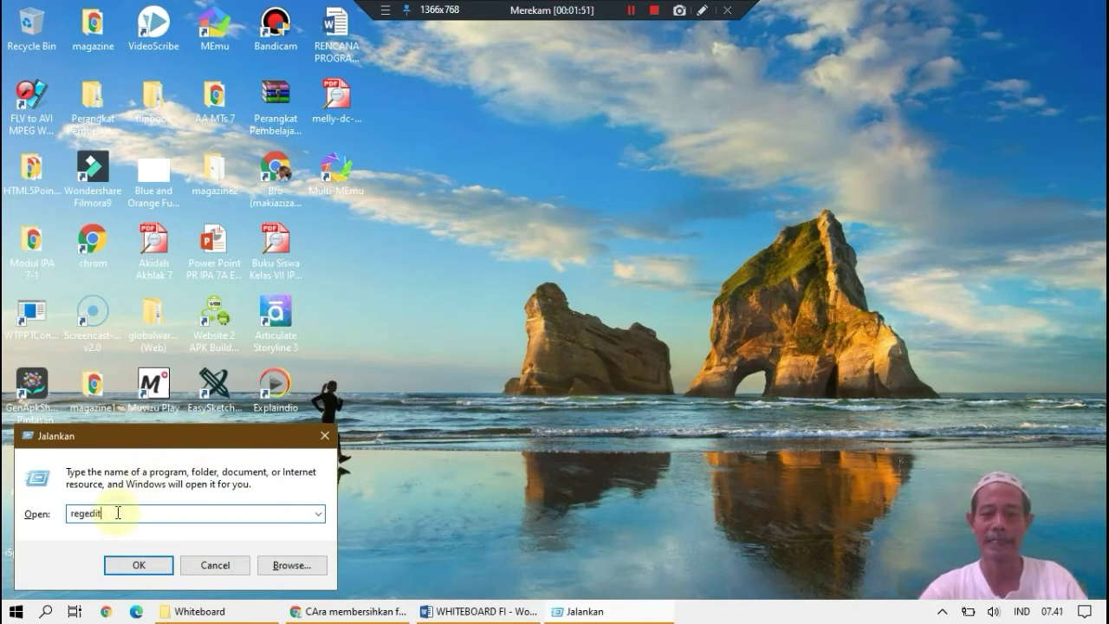
pyautogui.press('BackSpace')
pyautogui.press('BackSpace')
pyautogui.press('BackSpace')
pyautogui.press('BackSpace')
pyautogui.press('BackSpace')
pyautogui.press('BackSpace')
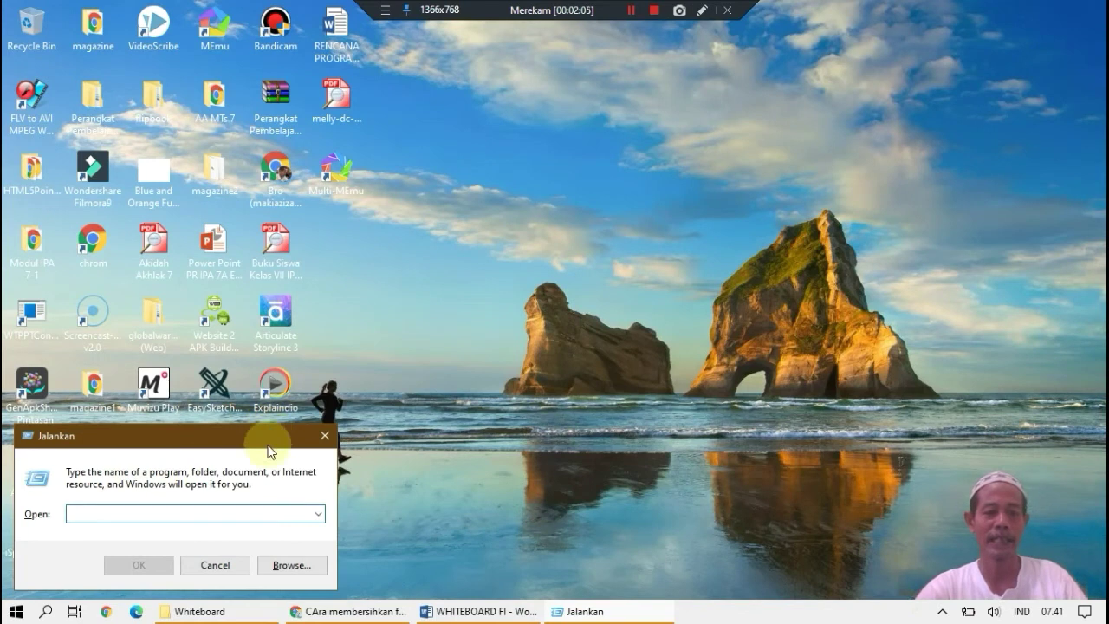
pyautogui.write('t')
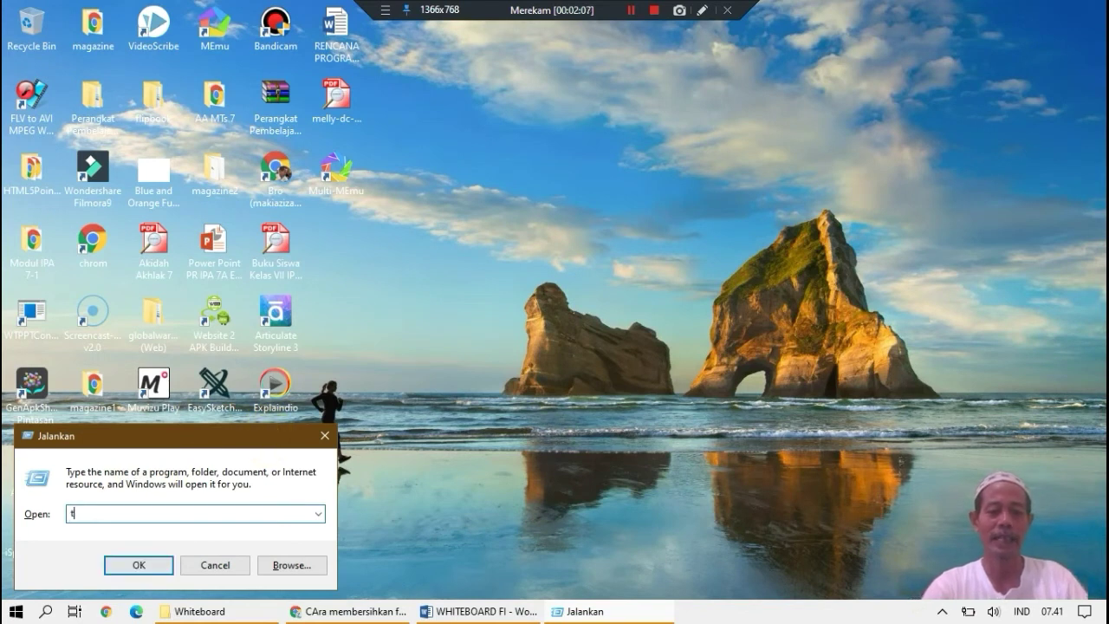
pyautogui.write('emp')
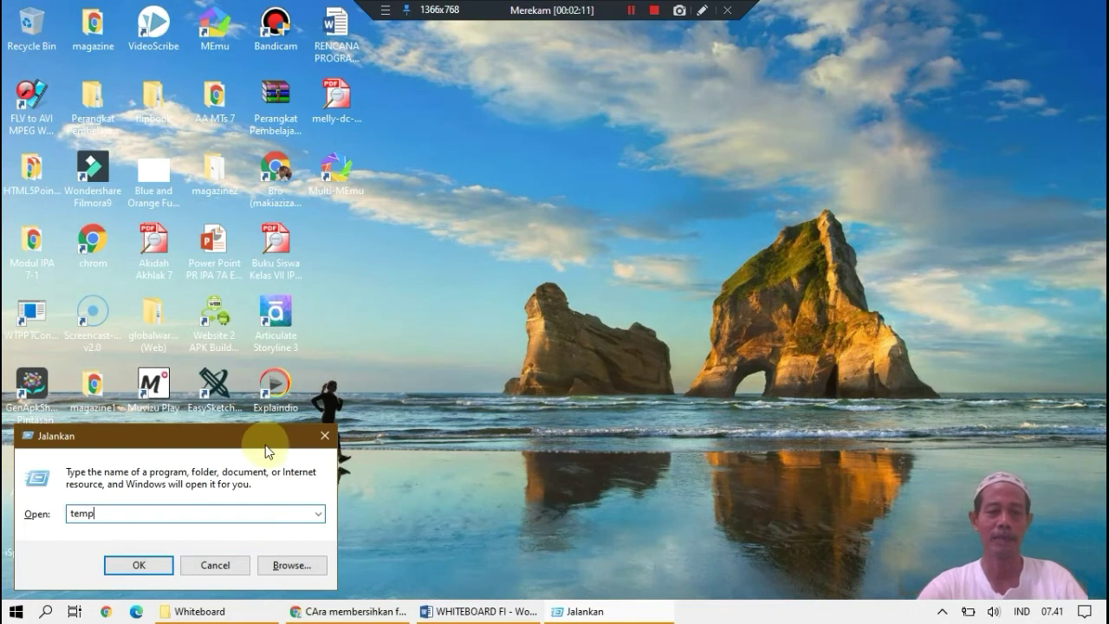
pyautogui.click(139, 565)
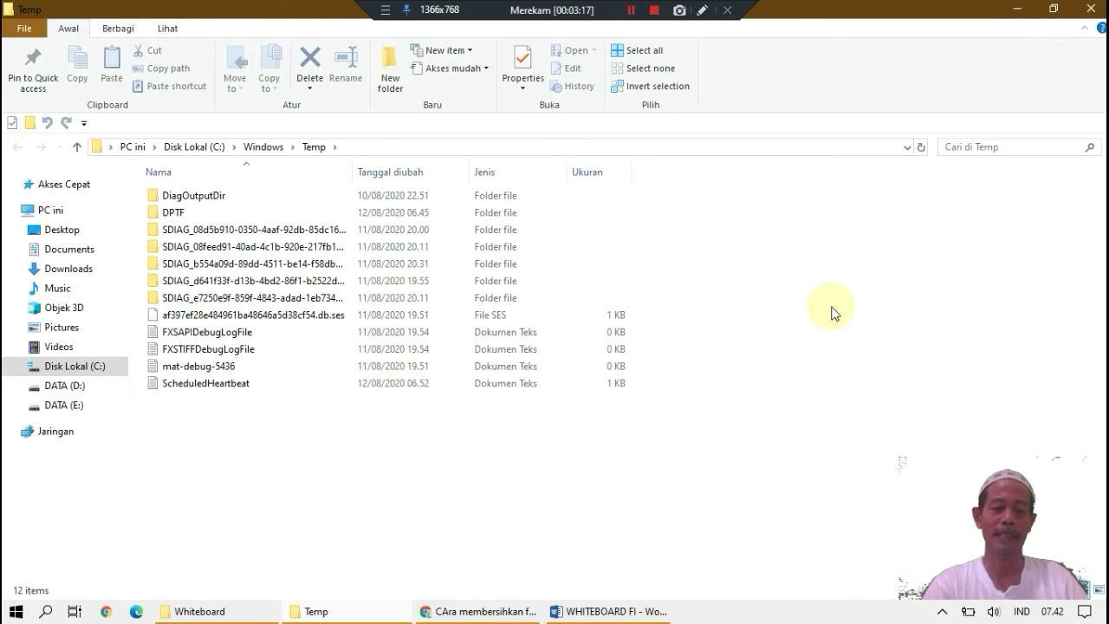
# Delete all items in the Windows Temp folder, granting administrator permission where required and skipping the in-use DPTF folder
pyautogui.hotkey('ctrl', 'a')
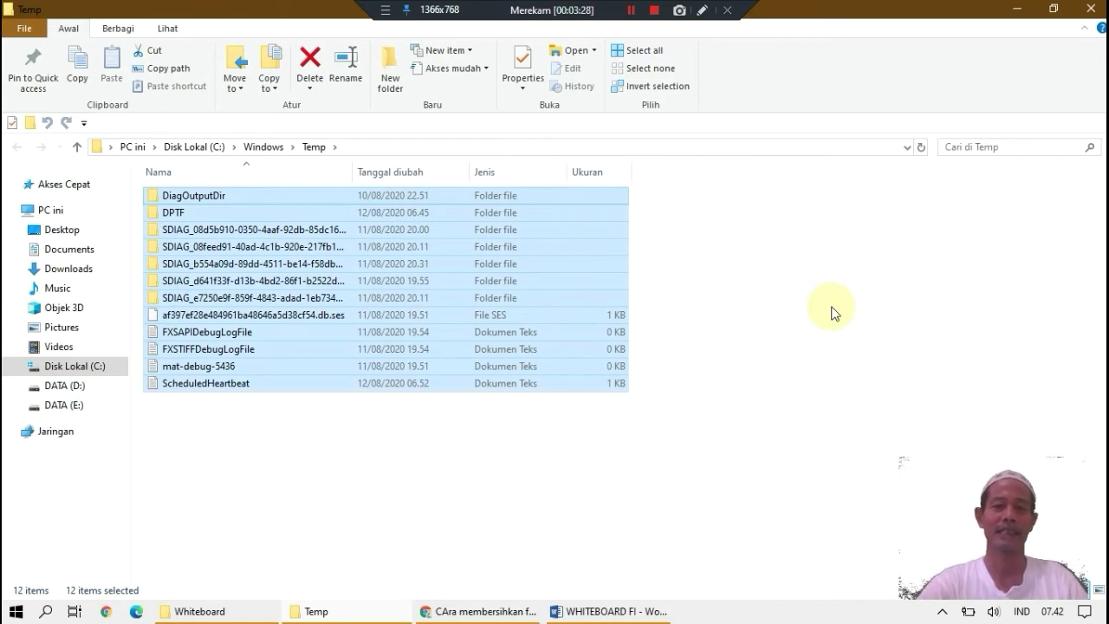
pyautogui.press('Delete')
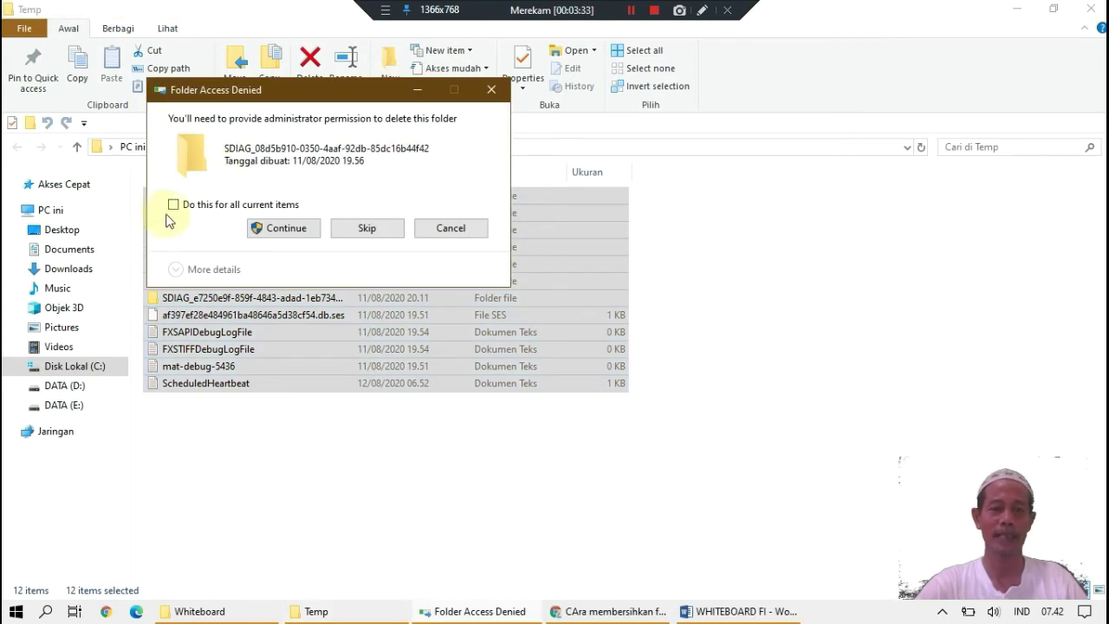
pyautogui.click(293, 243)
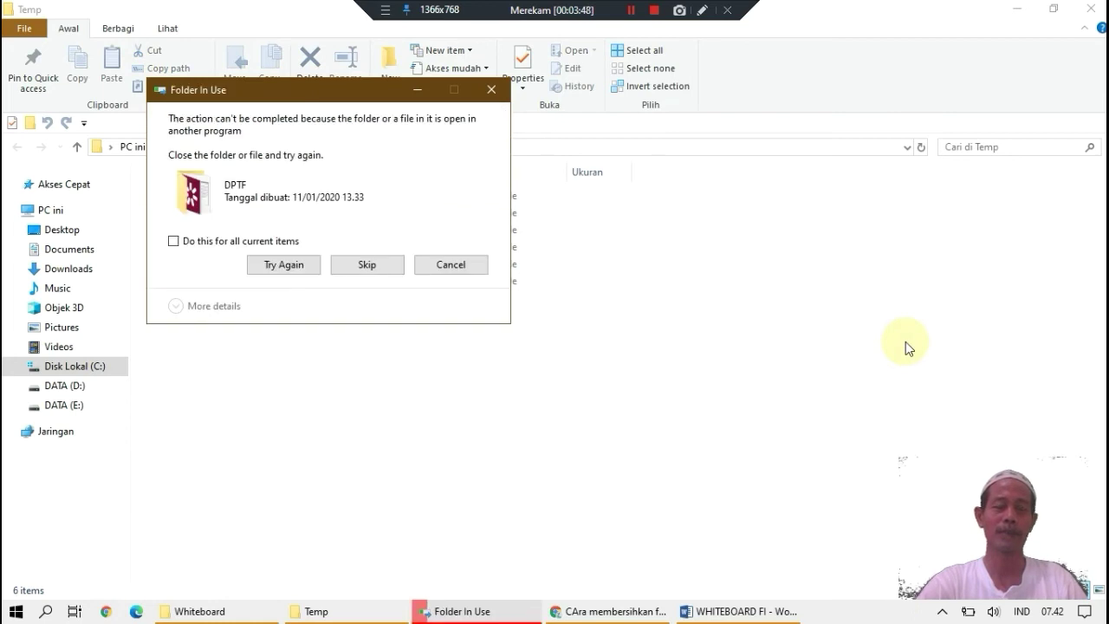
pyautogui.click(367, 265)
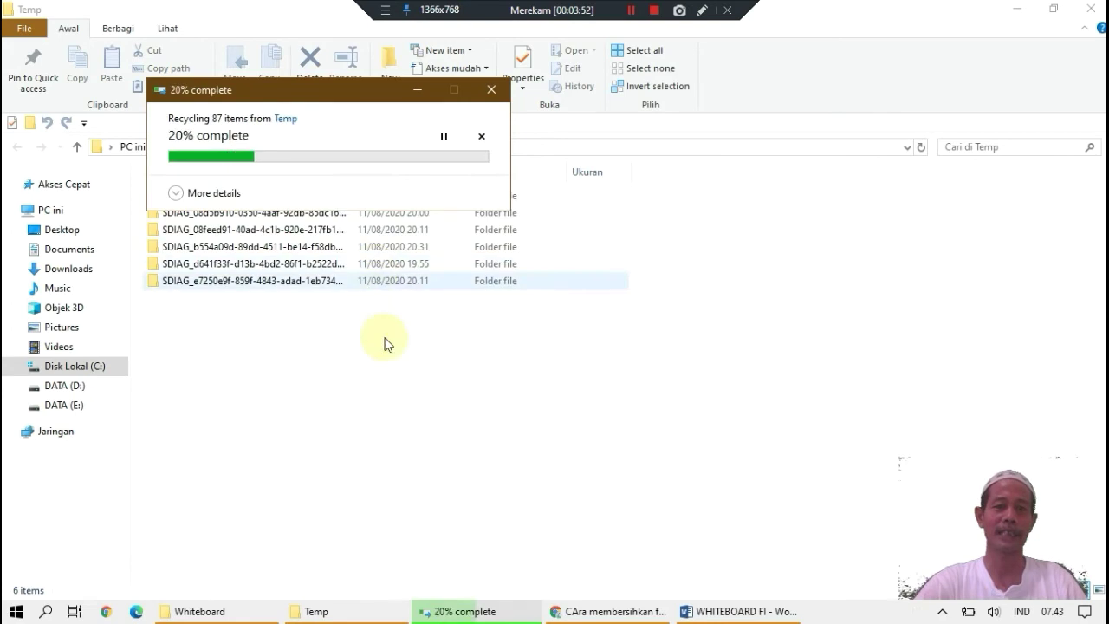
pyautogui.click(538, 354)
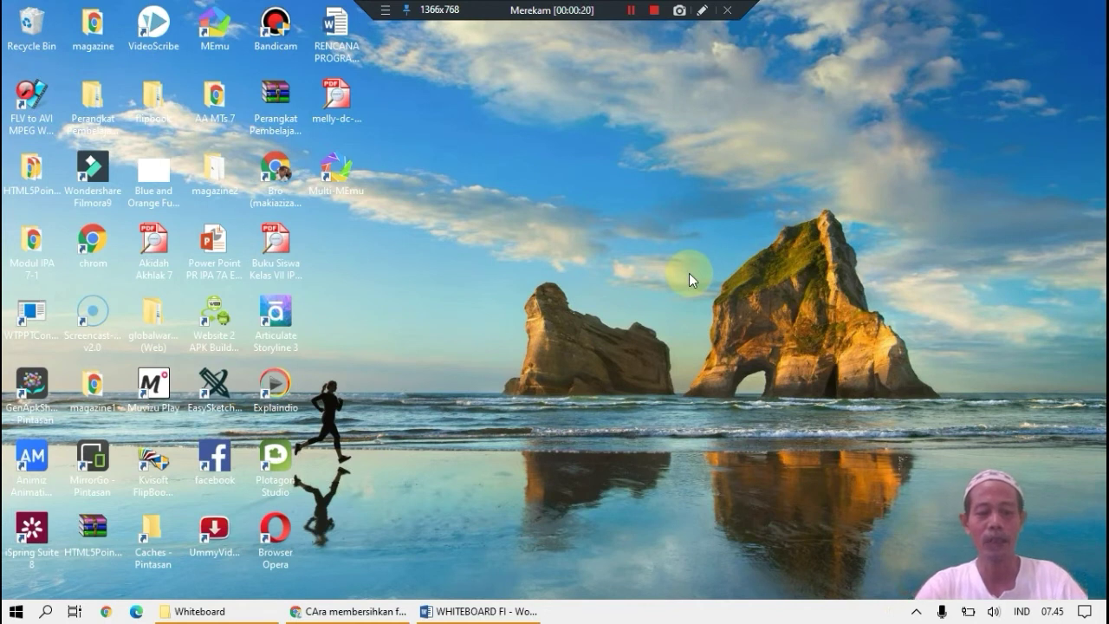
# Execute the Run command %temp% to open the user account's local Temp folder
pyautogui.press('super+r')
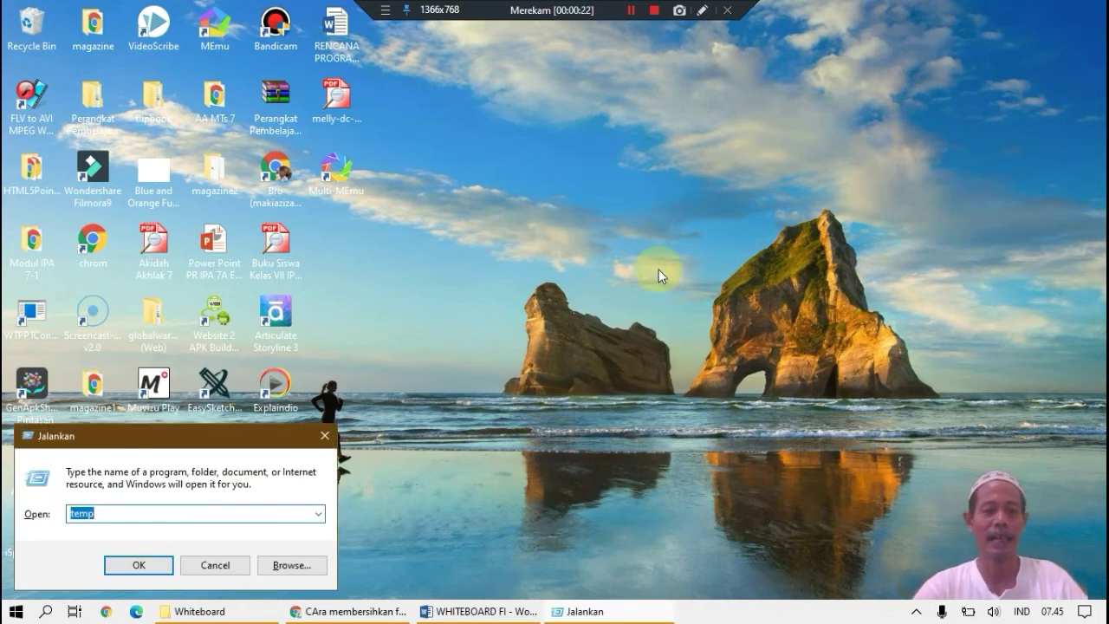
pyautogui.click(69, 513)
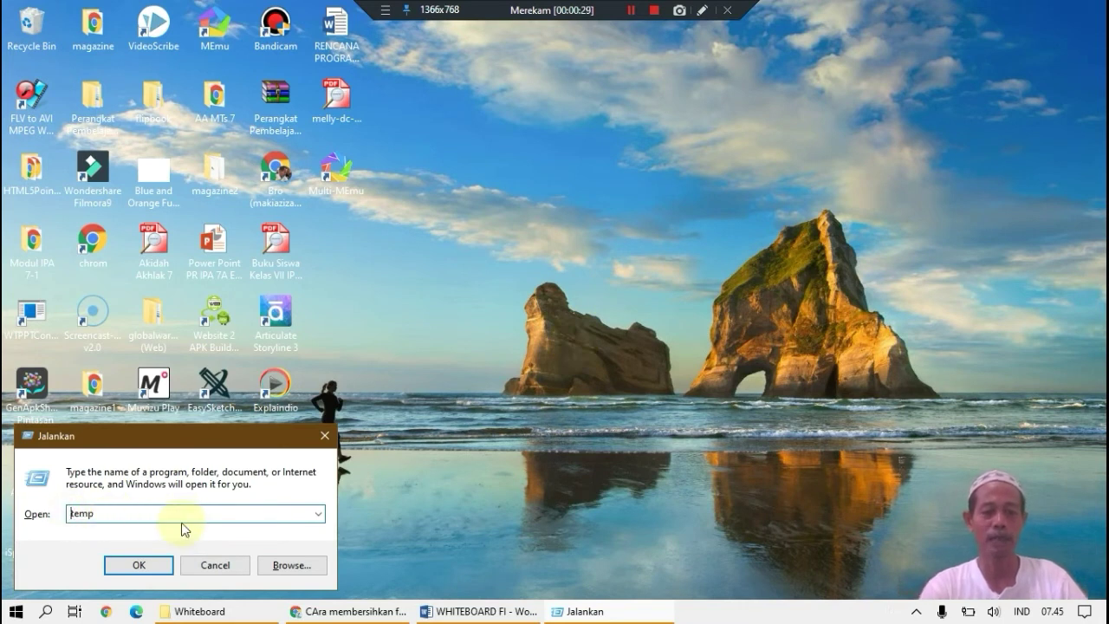
pyautogui.write('%')
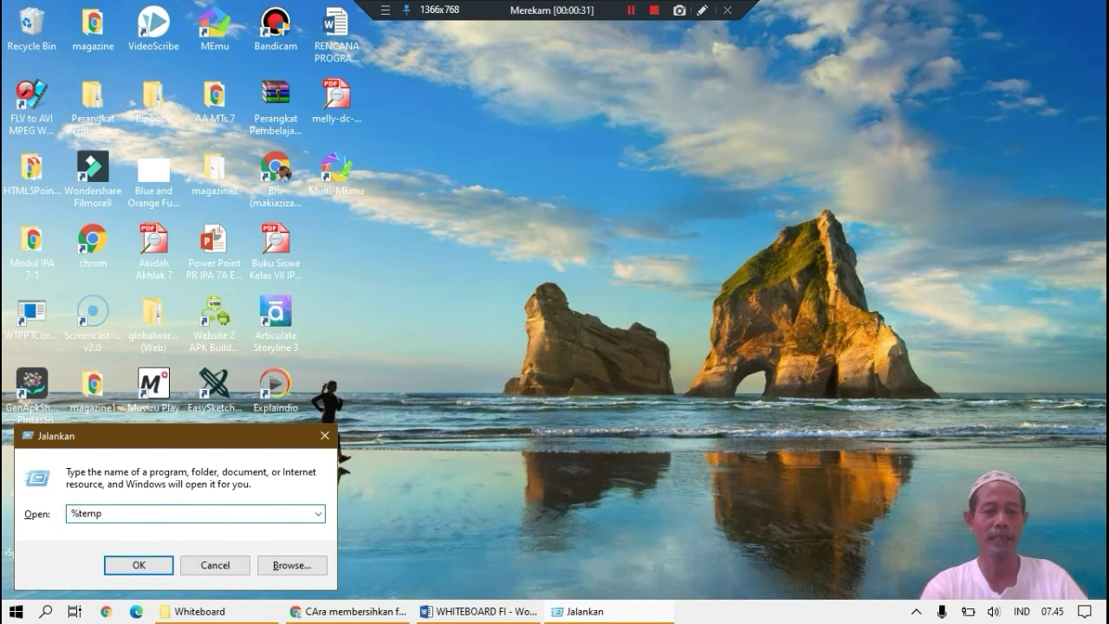
pyautogui.click(198, 513)
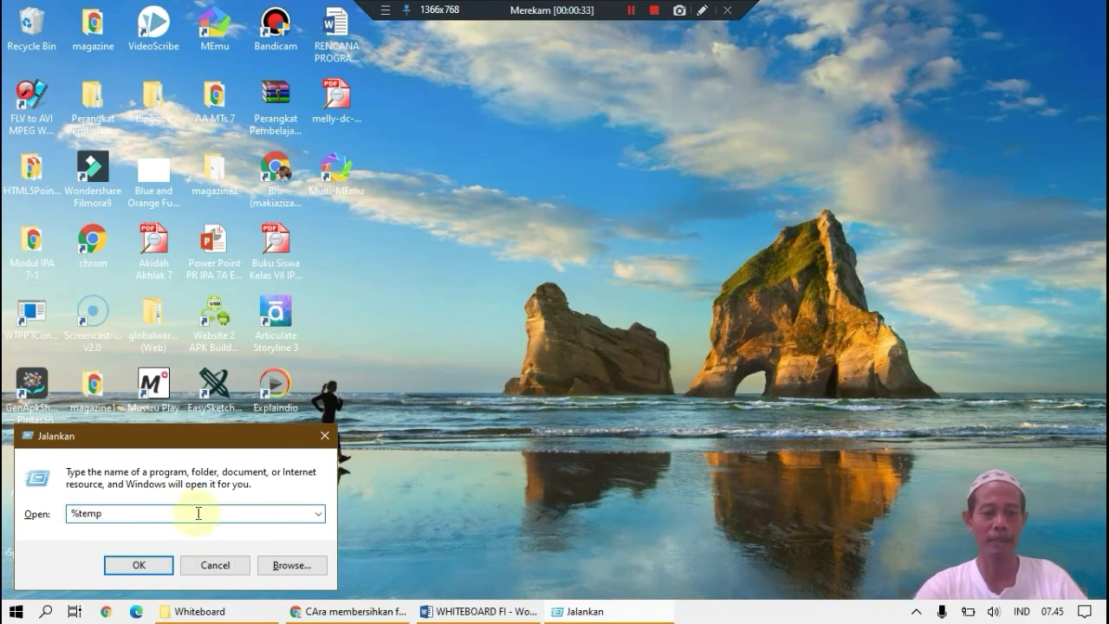
pyautogui.write('%')
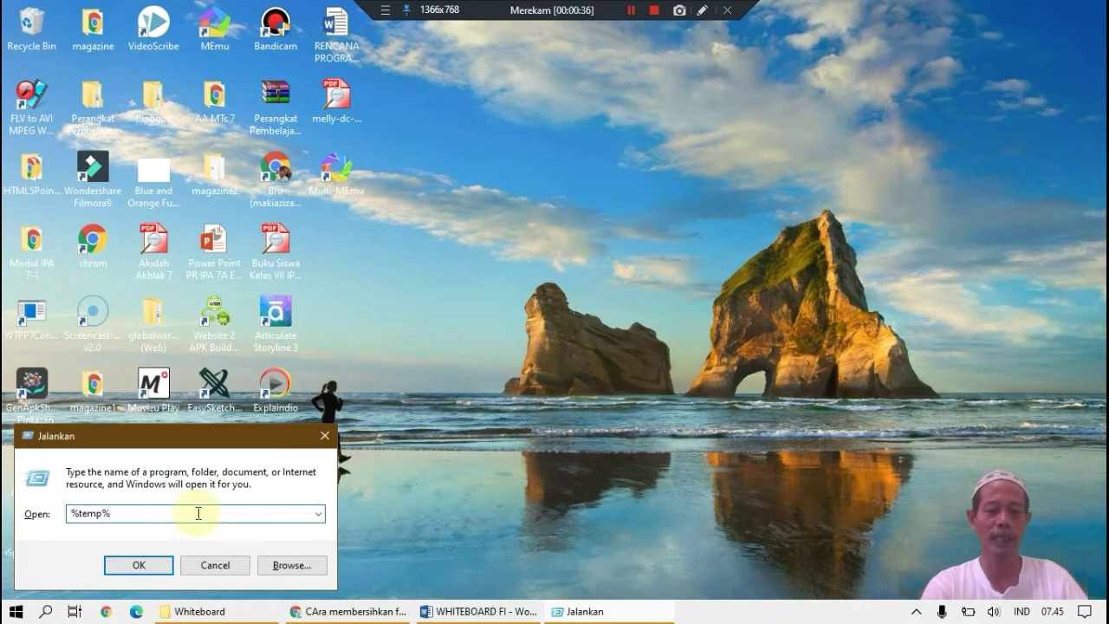
pyautogui.click(133, 568)
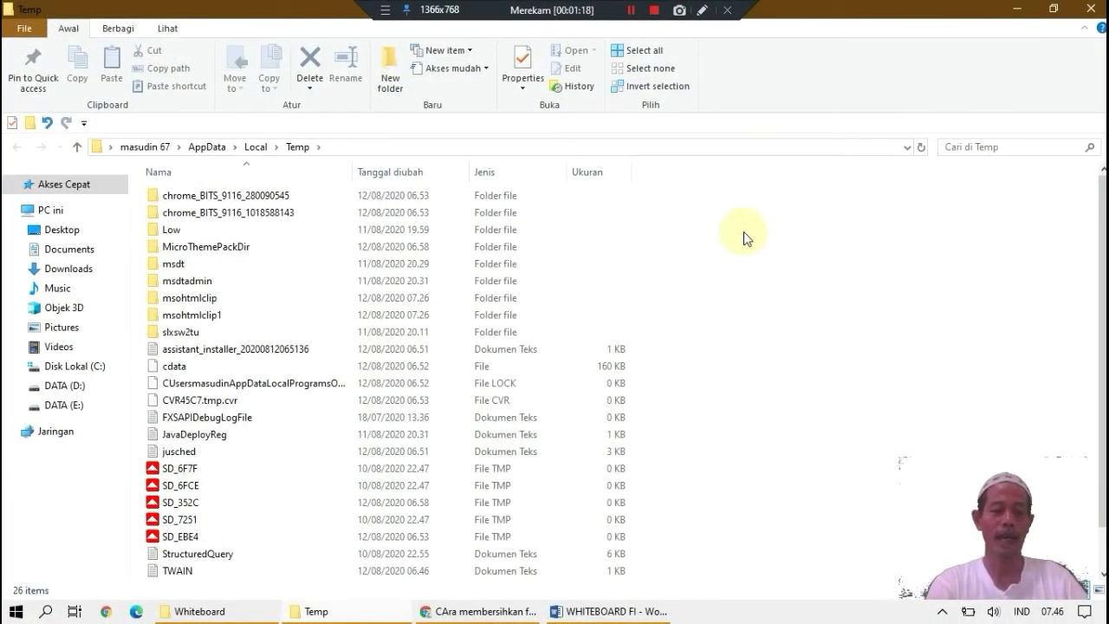
# Delete all items in the user's Temp folder, granting administrator permission for msdtadmin and skipping the in-use FXSAPIDebugLogFile
pyautogui.hotkey('ctrl', 'a')
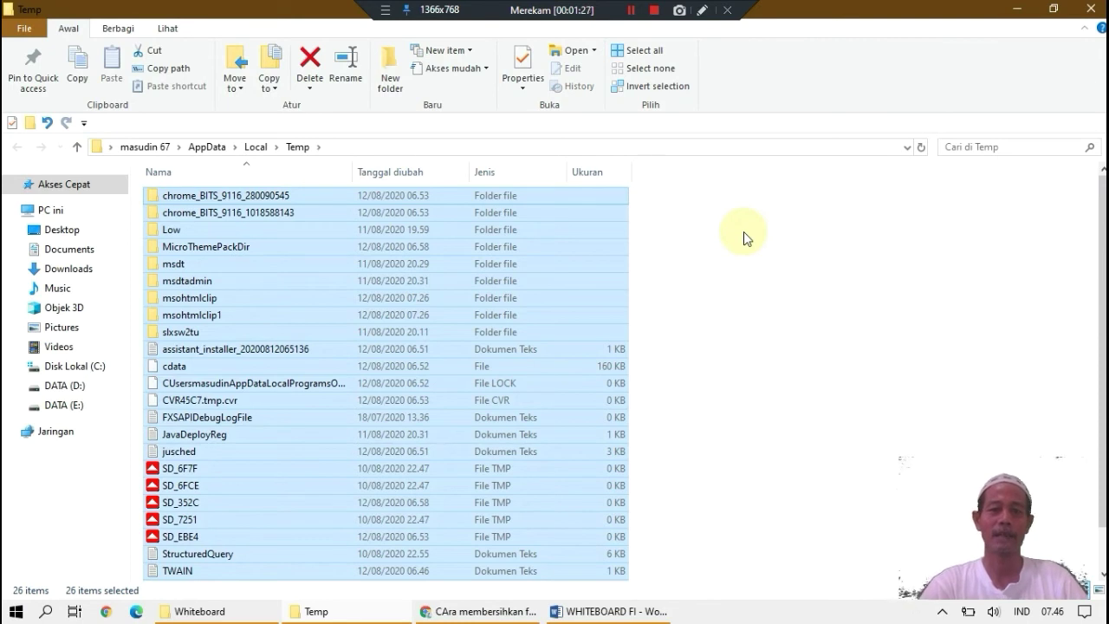
pyautogui.press('Delete')
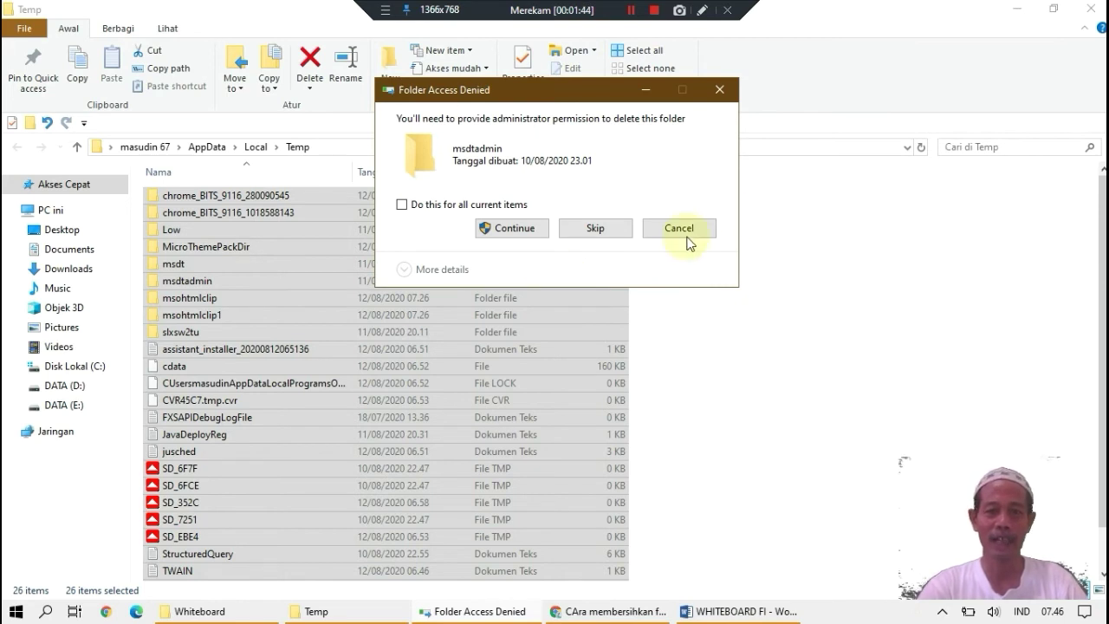
pyautogui.click(513, 232)
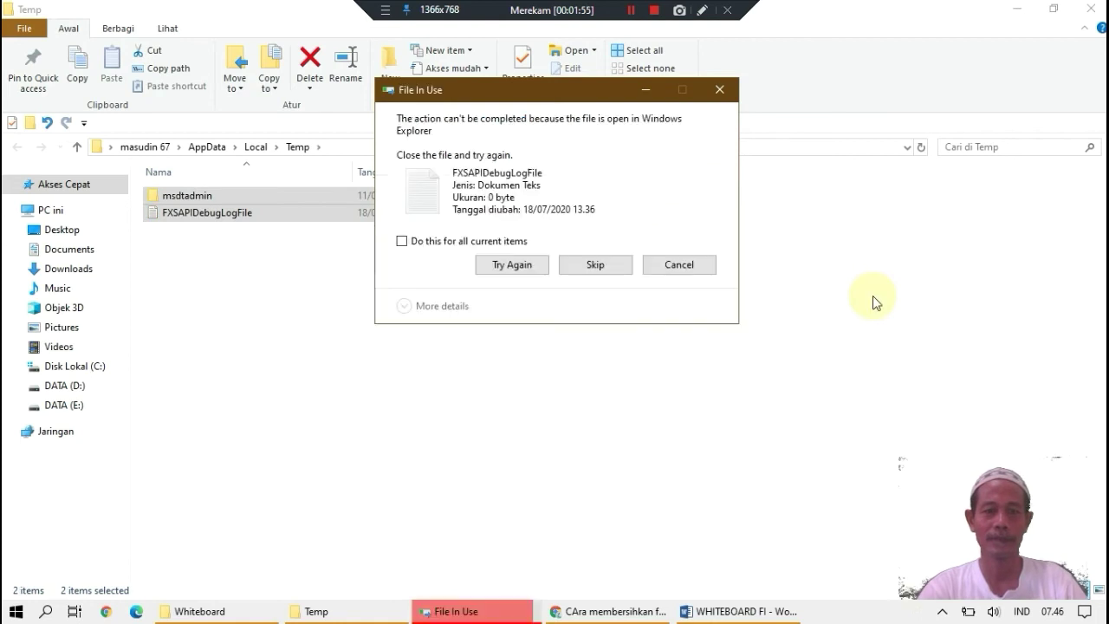
pyautogui.click(598, 269)
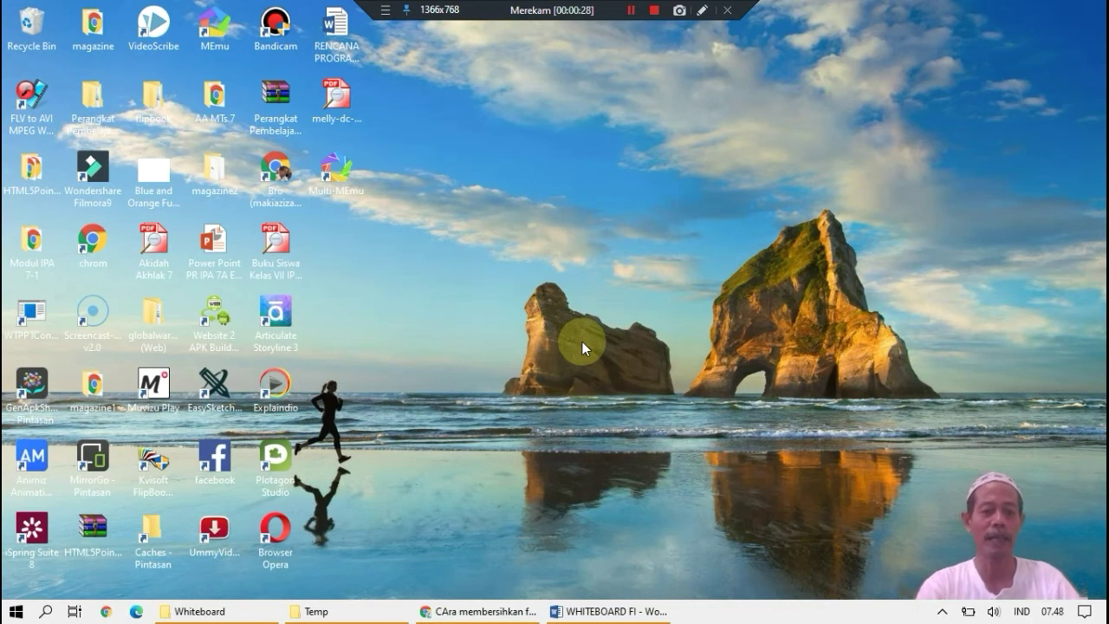
# Execute the Run command prefetch in place of the previous one and grant permanent access to the Prefetch folder
pyautogui.press('super+r')
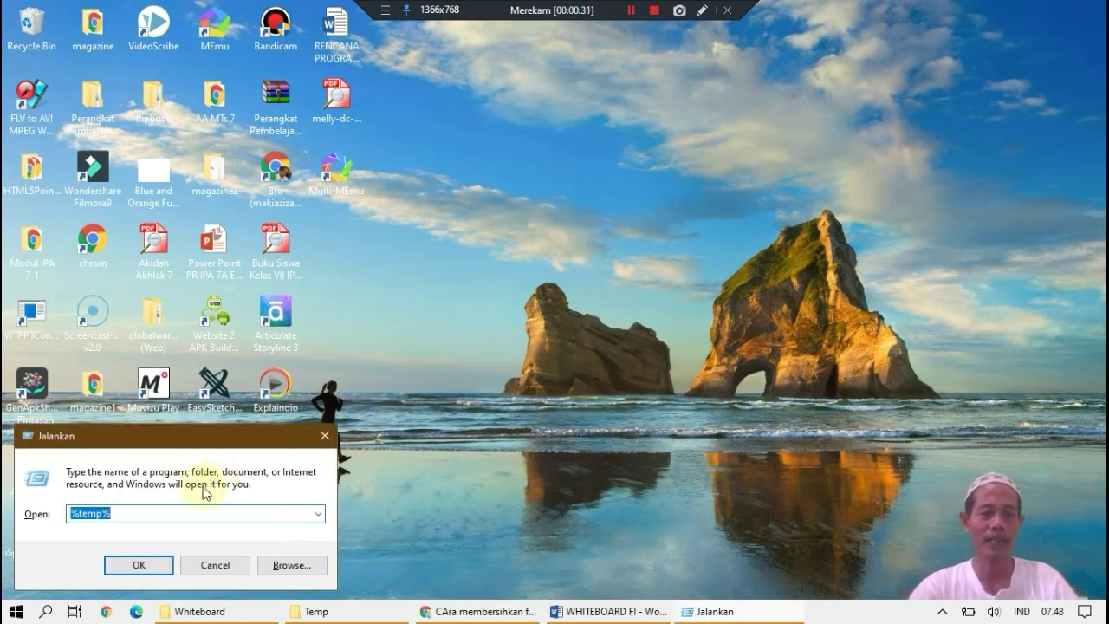
pyautogui.click(170, 512)
pyautogui.press('BackSpace')
pyautogui.press('BackSpace')
pyautogui.press('BackSpace')
pyautogui.press('BackSpace')
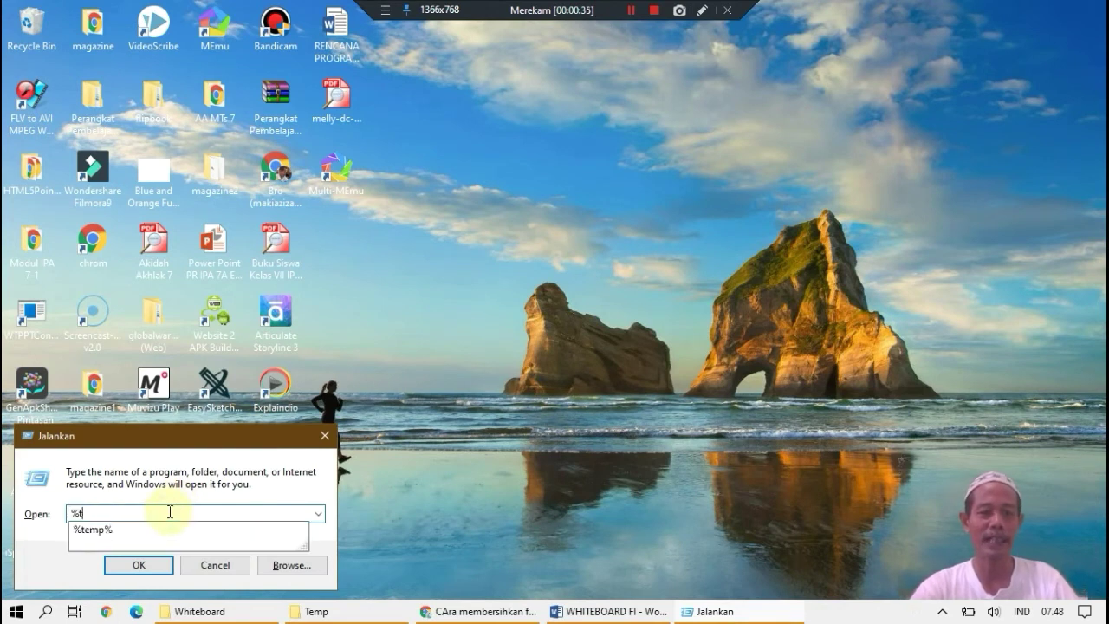
pyautogui.press('BackSpace')
pyautogui.press('BackSpace')
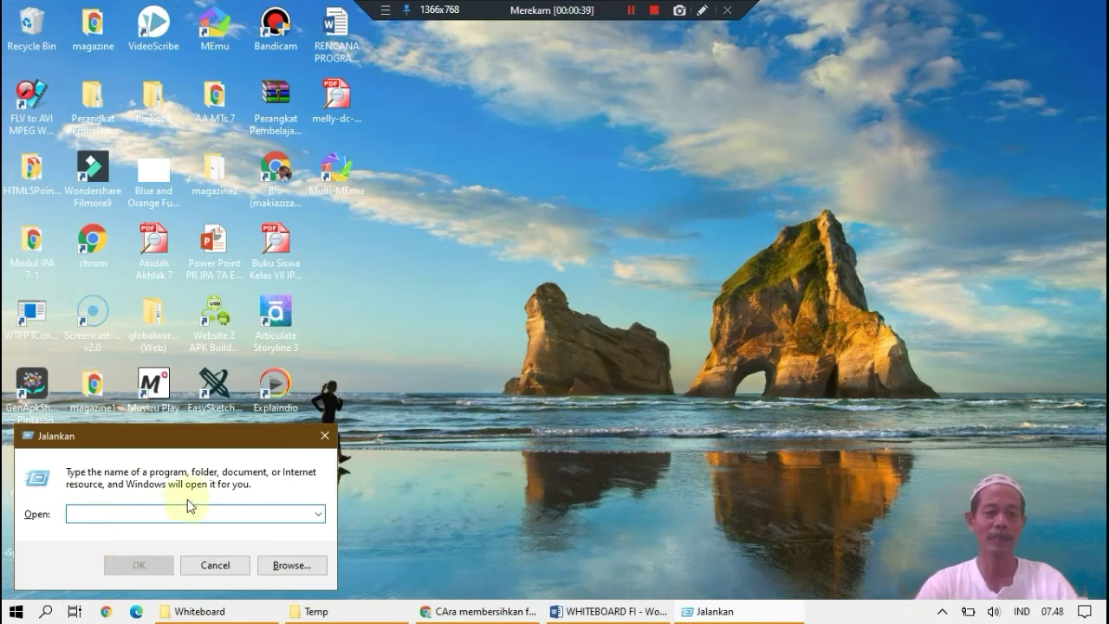
pyautogui.write('pref')
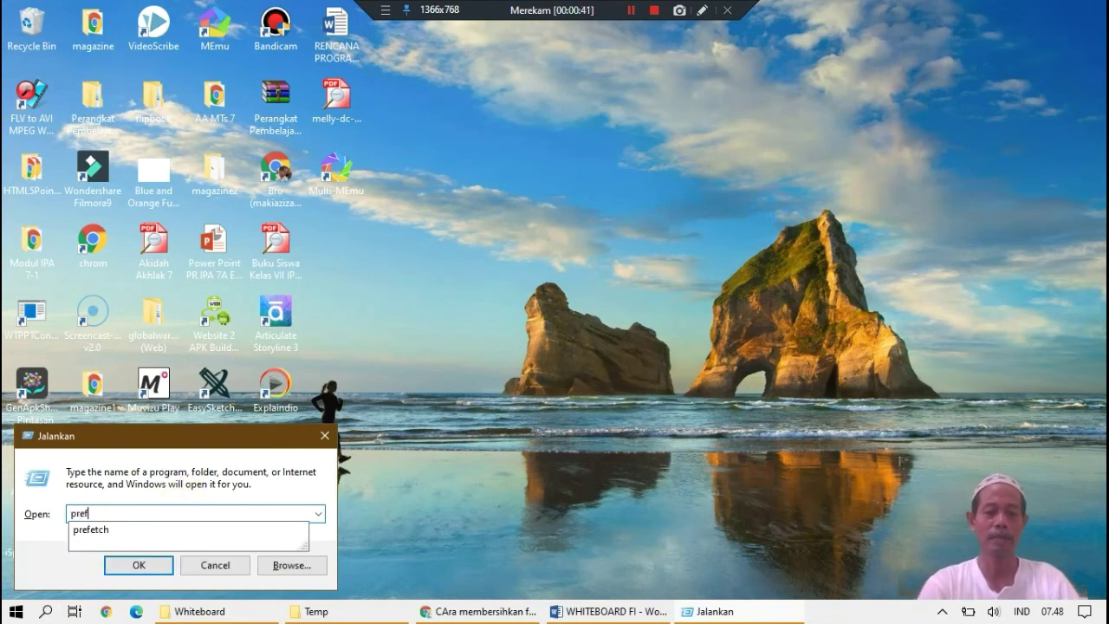
pyautogui.write('ect')
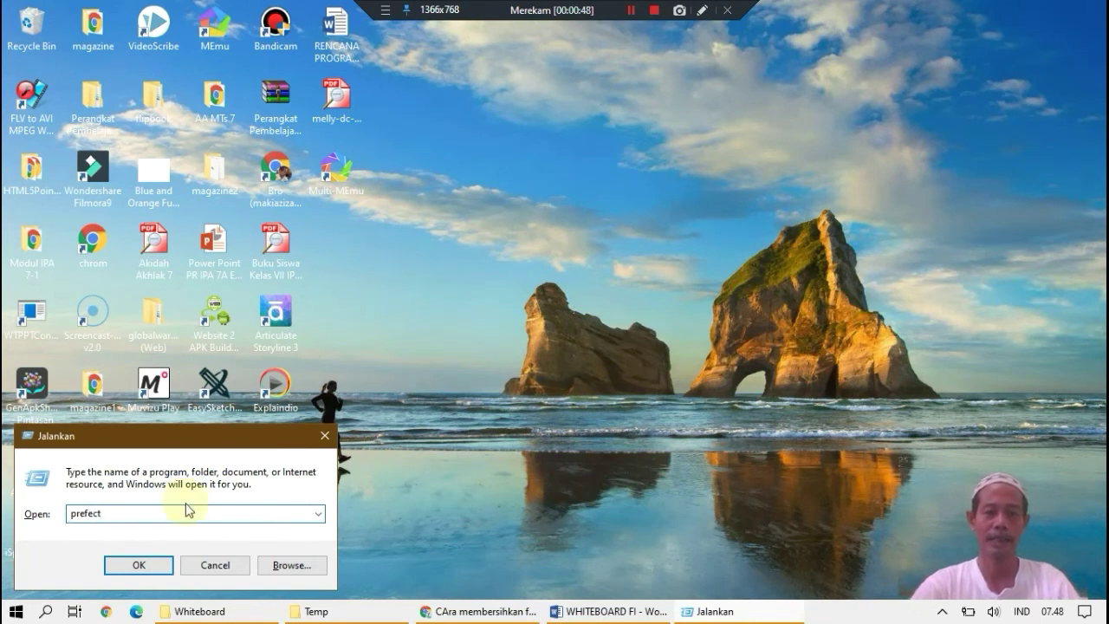
pyautogui.press('BackSpace')
pyautogui.press('BackSpace')
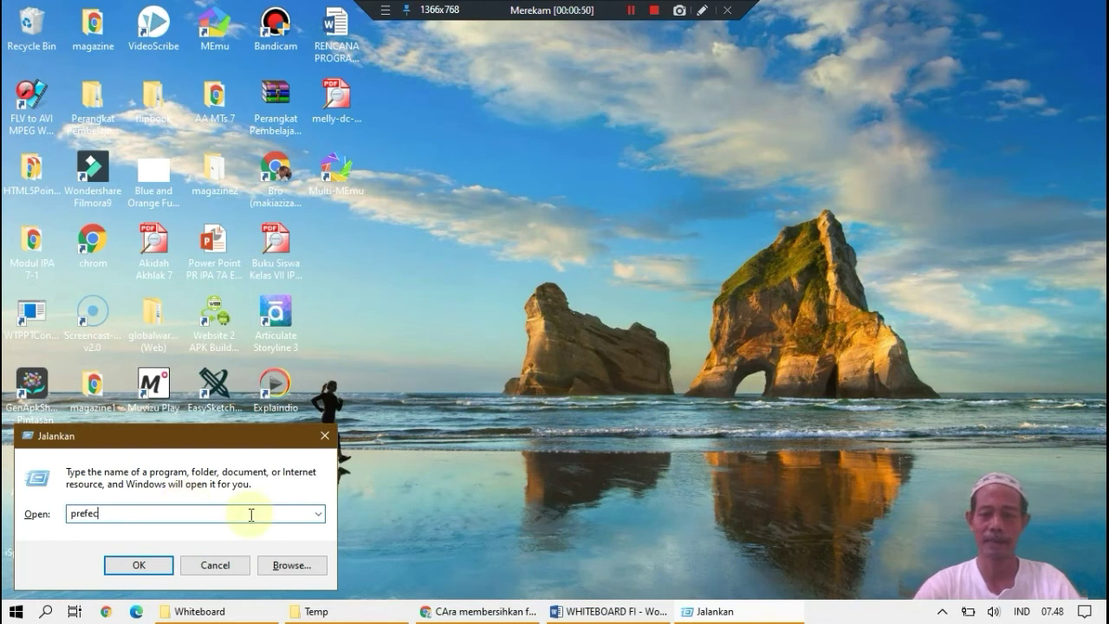
pyautogui.write('t')
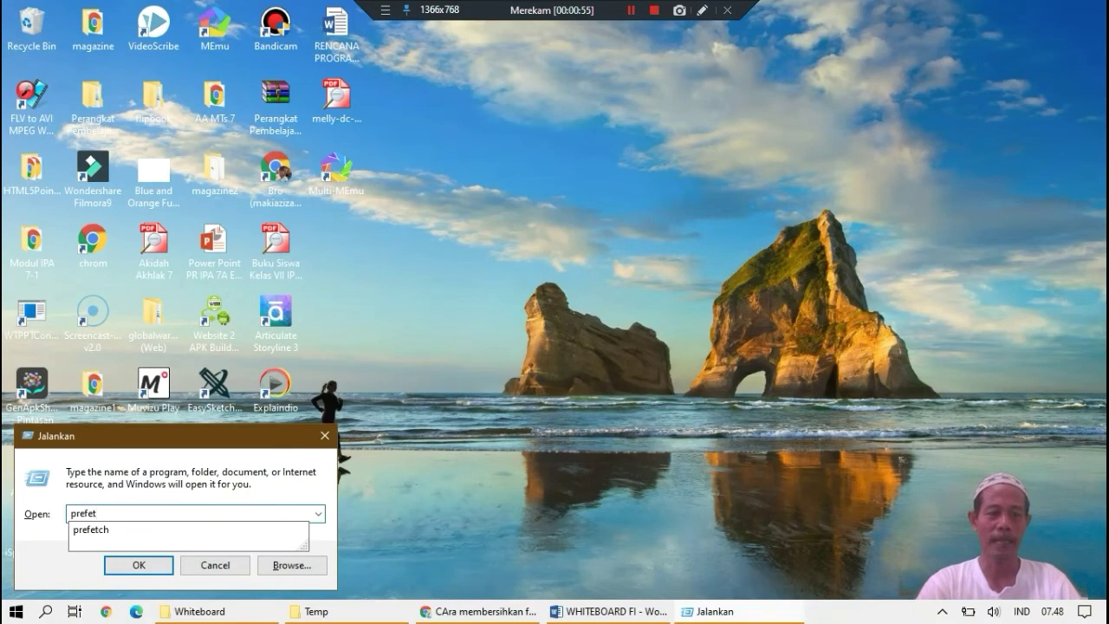
pyautogui.click(250, 527)
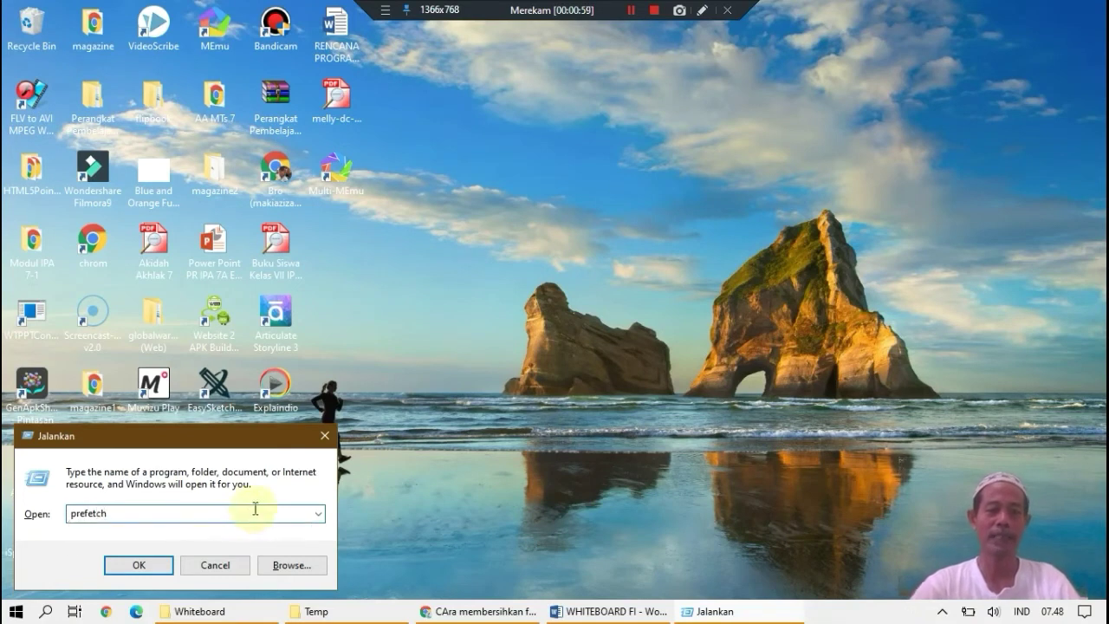
pyautogui.click(138, 565)
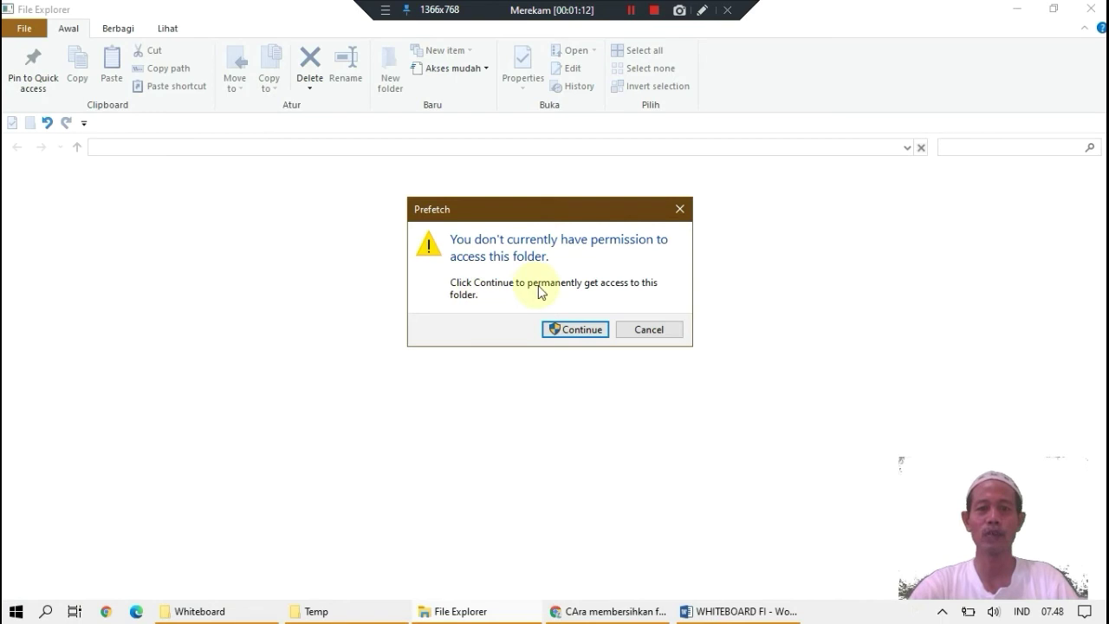
pyautogui.click(574, 331)
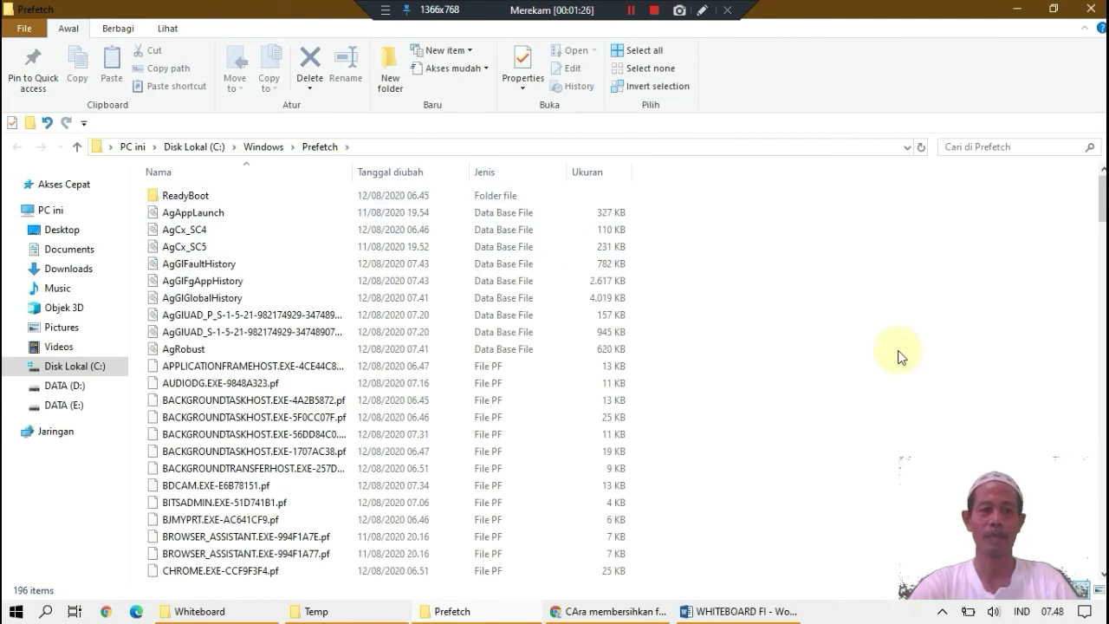
# Look through the list of files in the Windows Prefetch folder
pyautogui.scroll(-3, 790, 357)
pyautogui.scroll(-20, 789, 356)
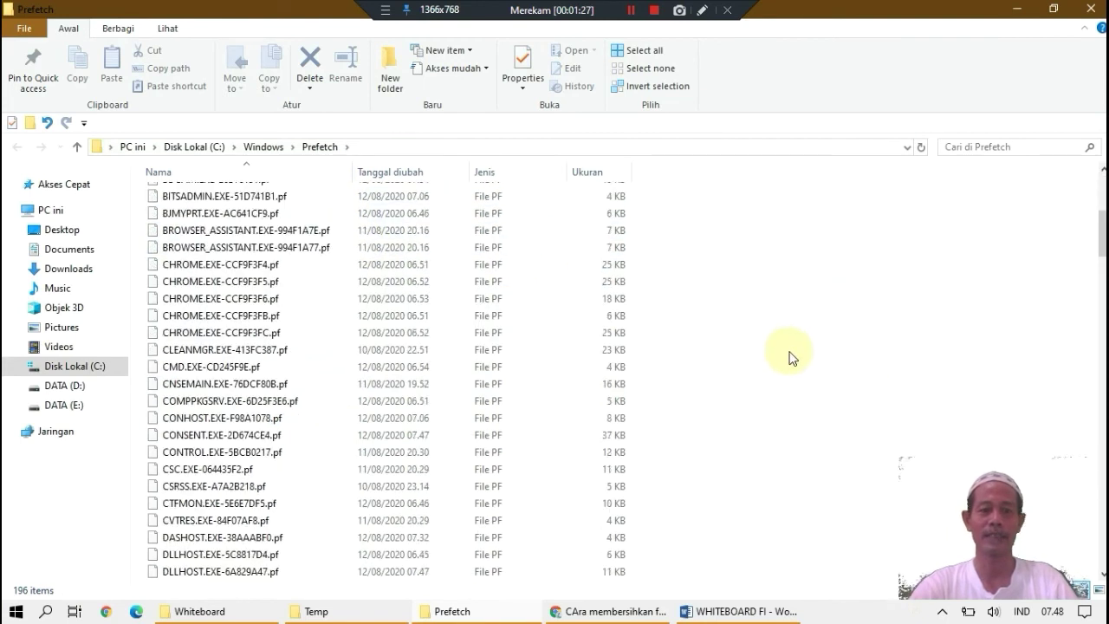
pyautogui.scroll(-9, 791, 362)
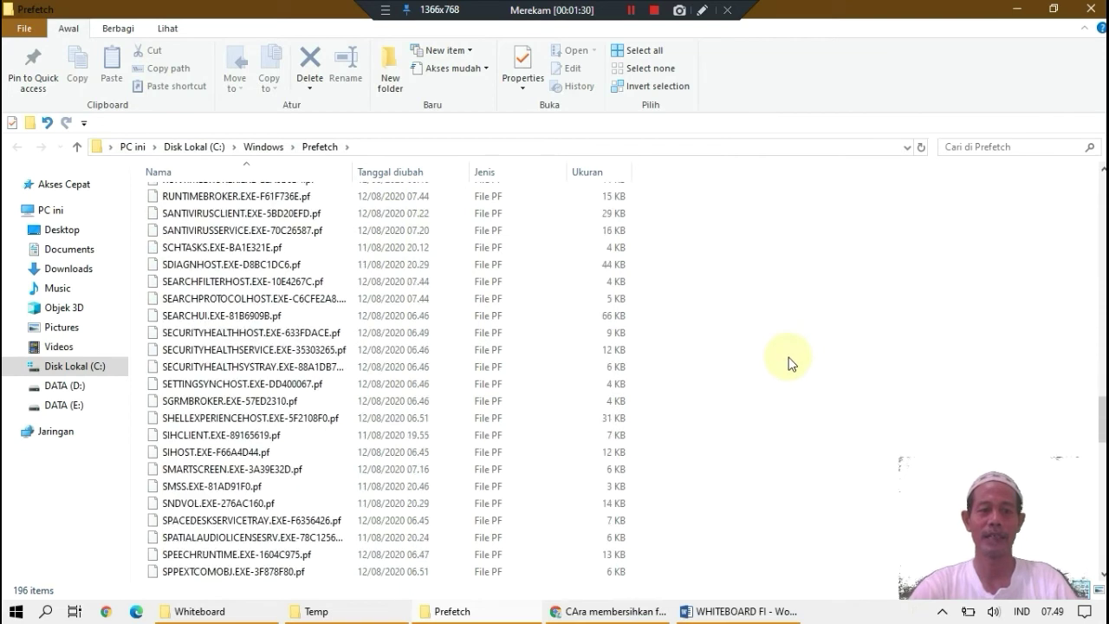
pyautogui.scroll(-3, 788, 364)
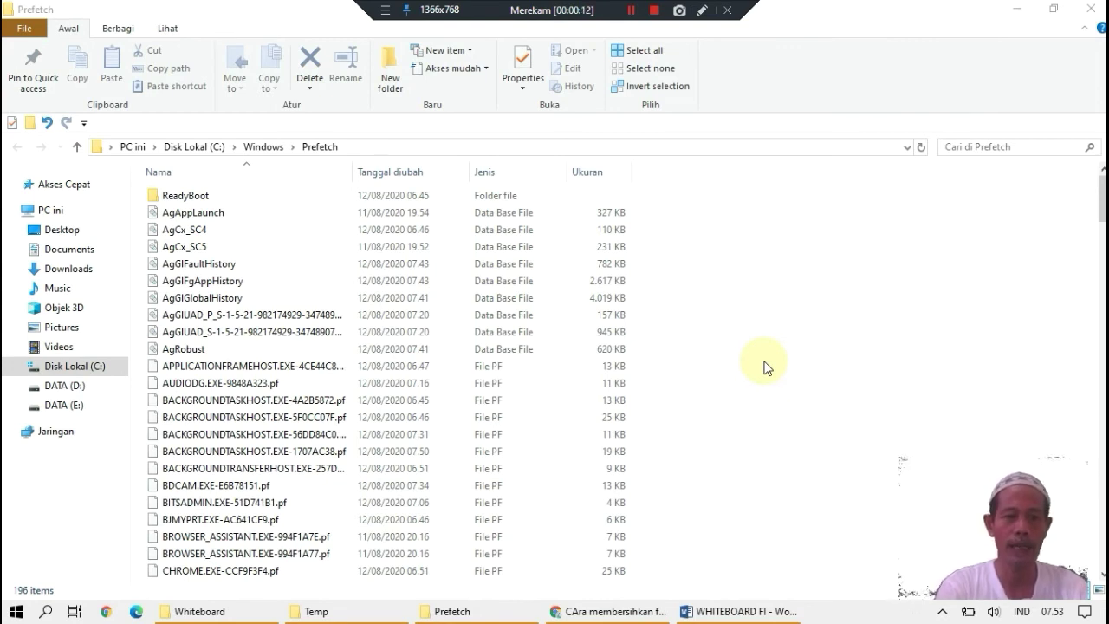
# Delete all items in the Windows Prefetch folder, skipping the in-use file PfPre_54a87a30.mkd
pyautogui.click(213, 216)
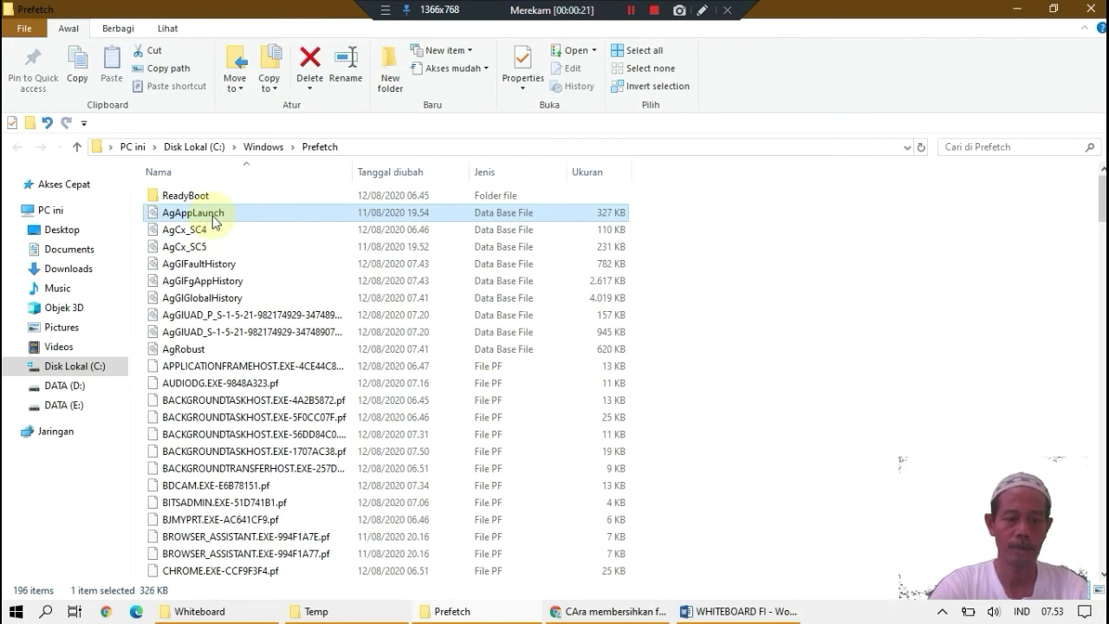
pyautogui.hotkey('ctrl', 'a')
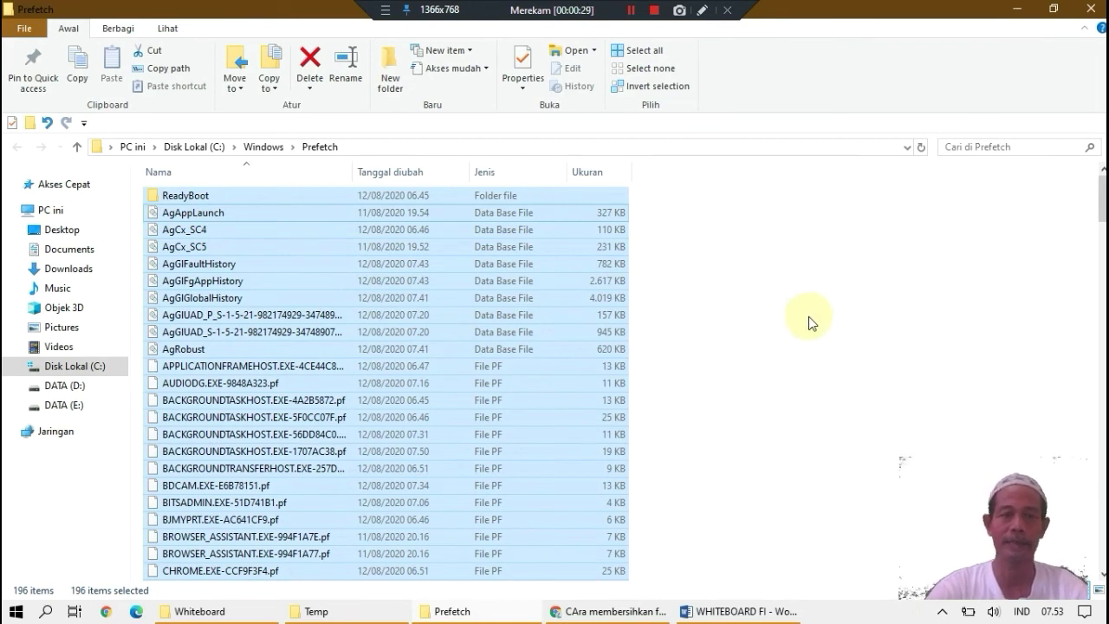
pyautogui.press('Delete')
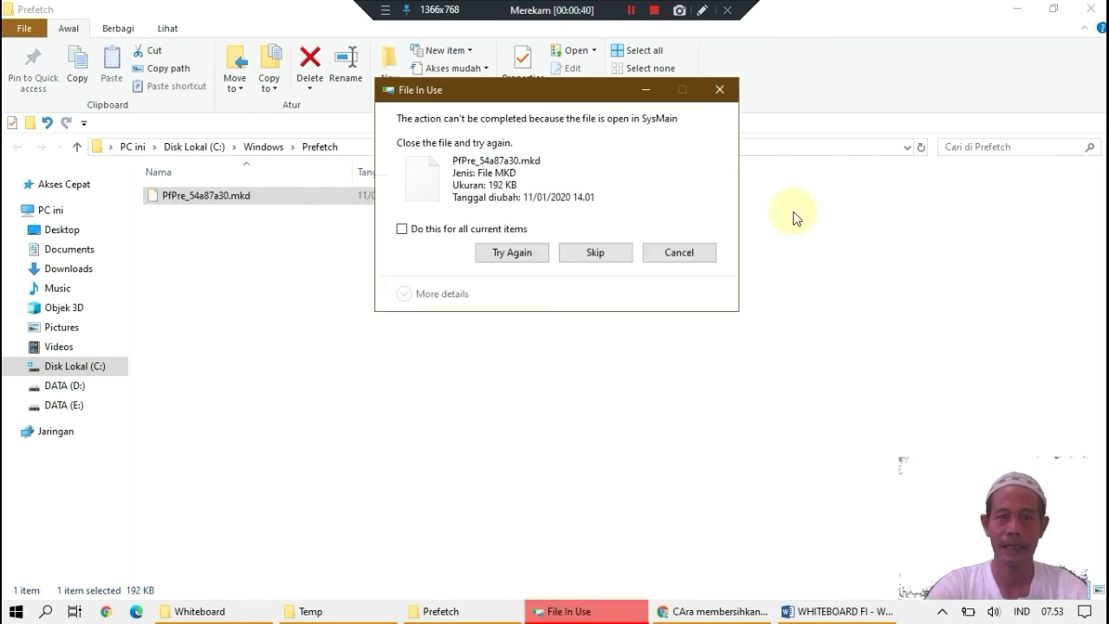
pyautogui.click(594, 256)
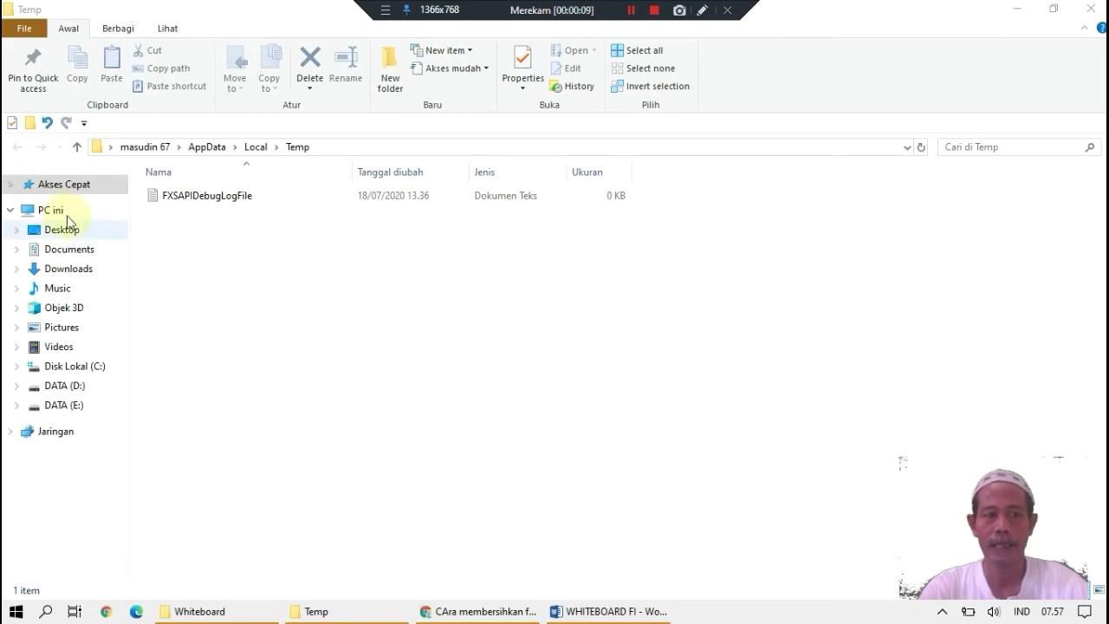
# Open the properties of Disk Lokal (C:) and start Disk Cleanup for that drive
pyautogui.click(89, 370)
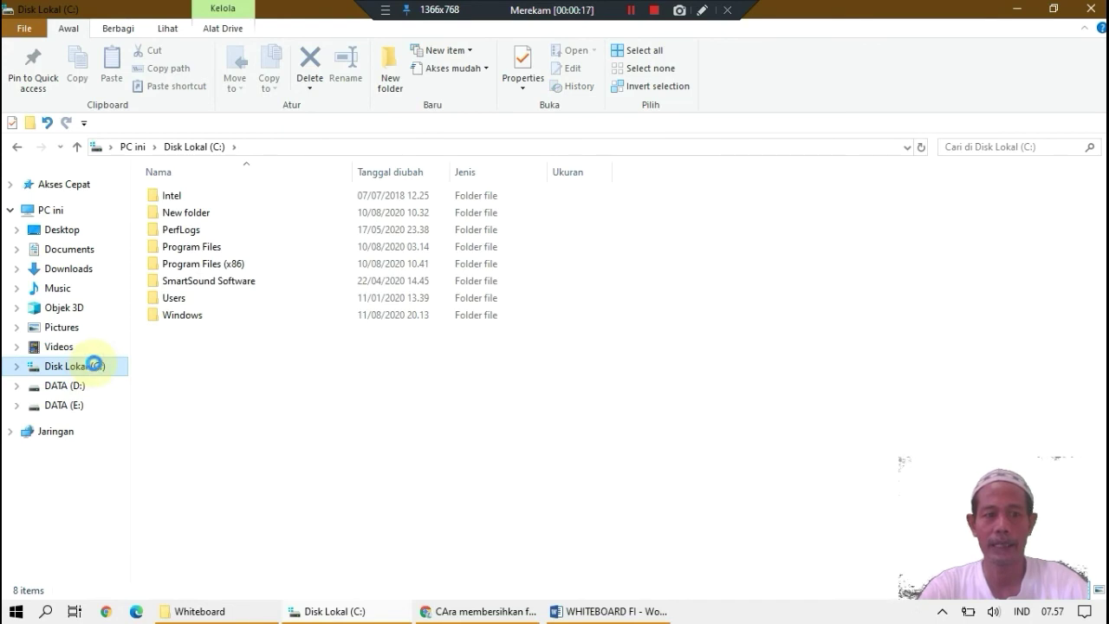
pyautogui.rightClick(97, 369)
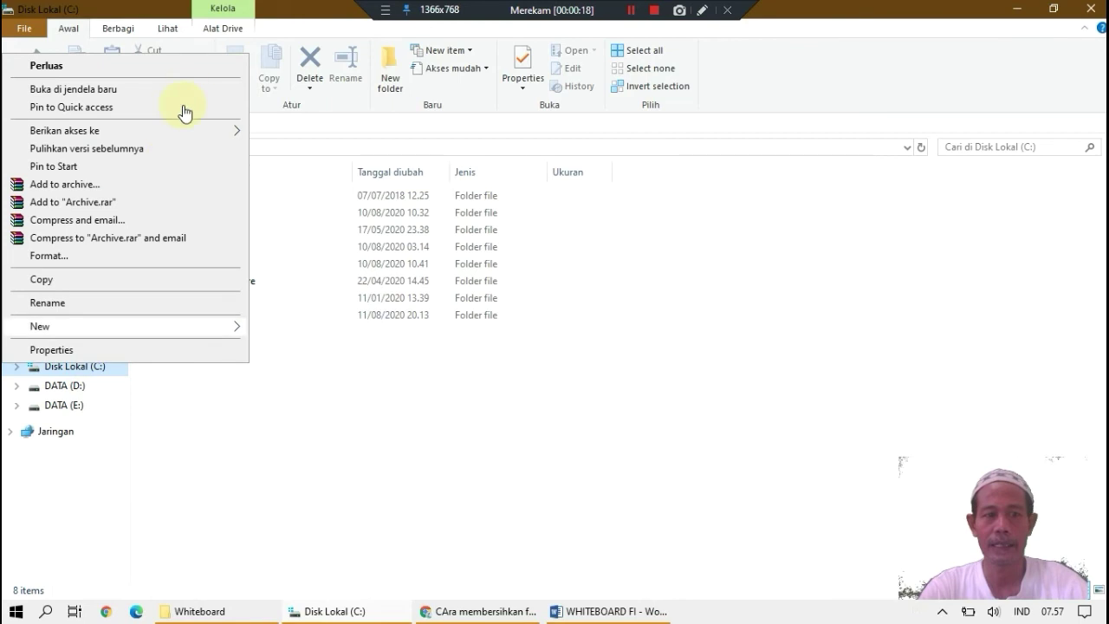
pyautogui.click(184, 352)
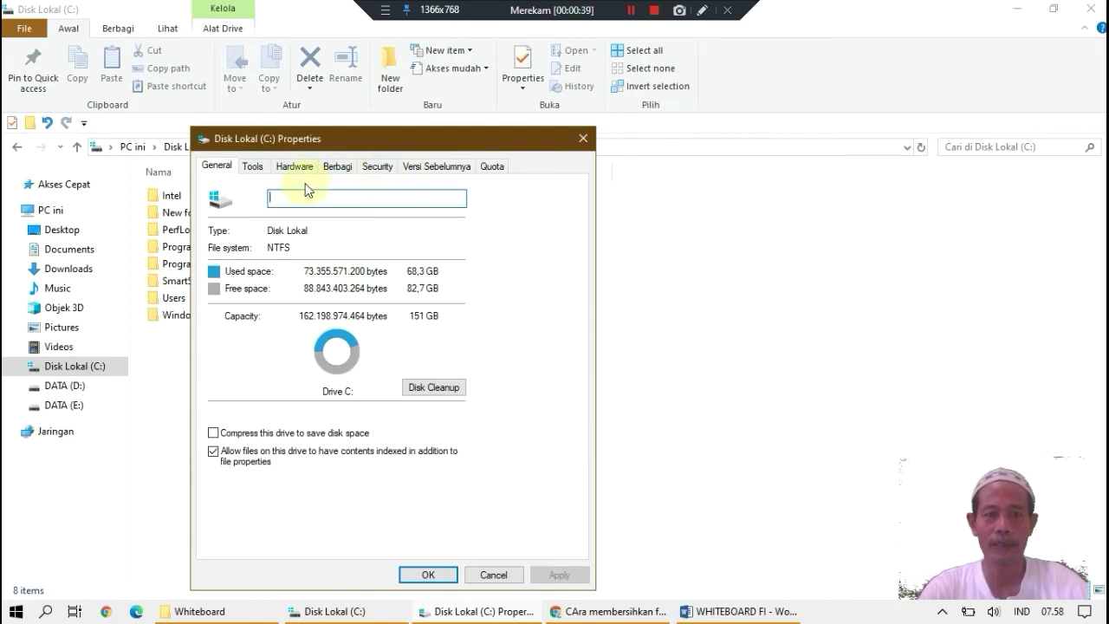
pyautogui.click(452, 391)
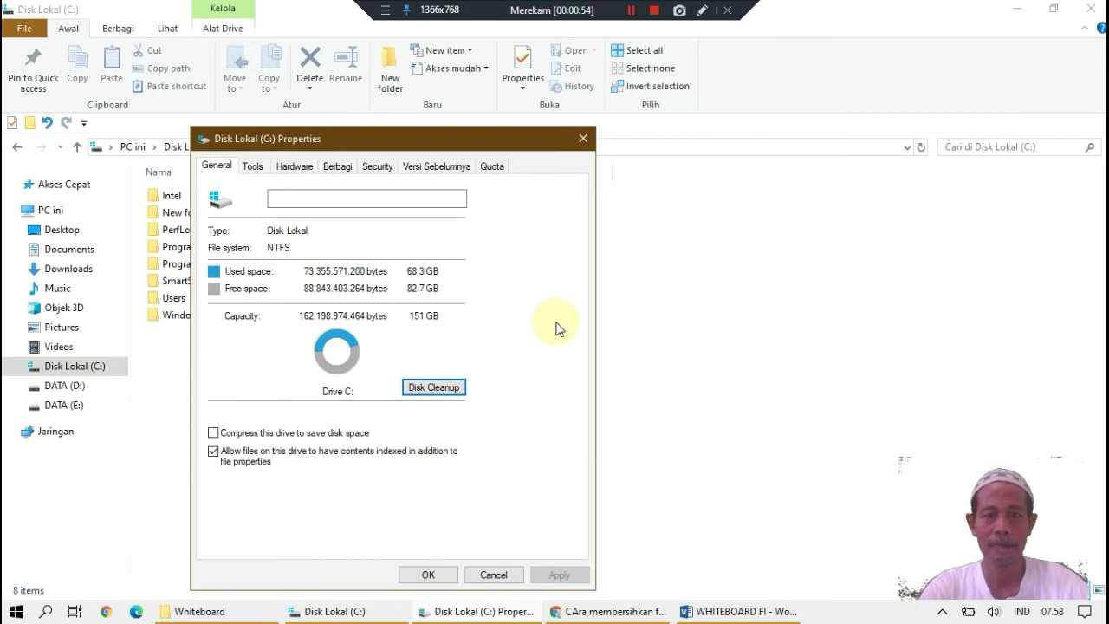
pyautogui.click(449, 391)
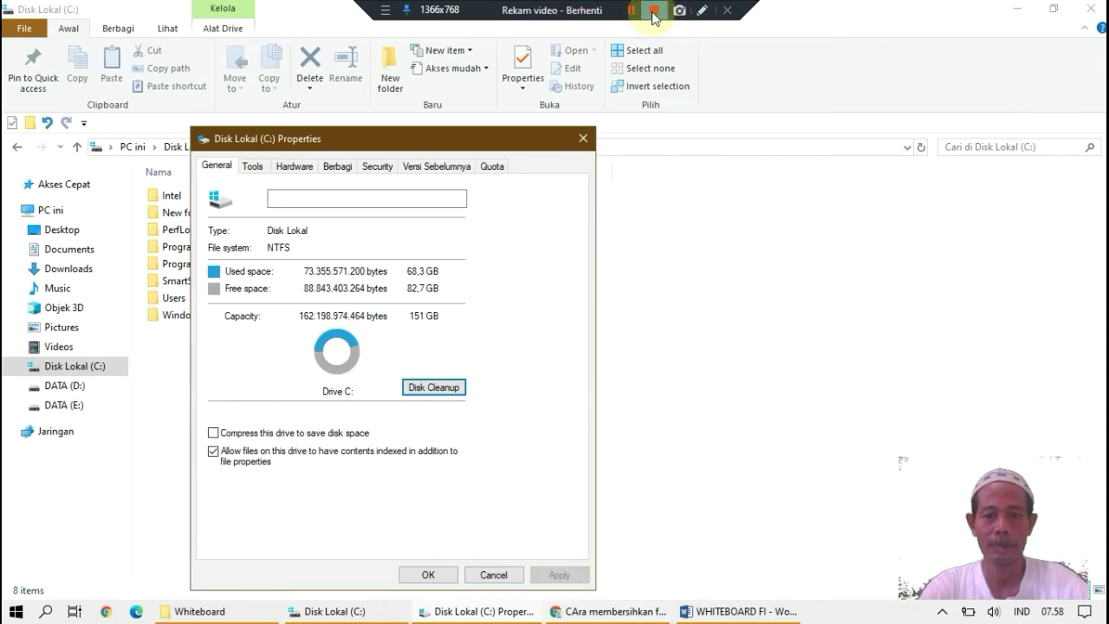
pyautogui.click(628, 246)
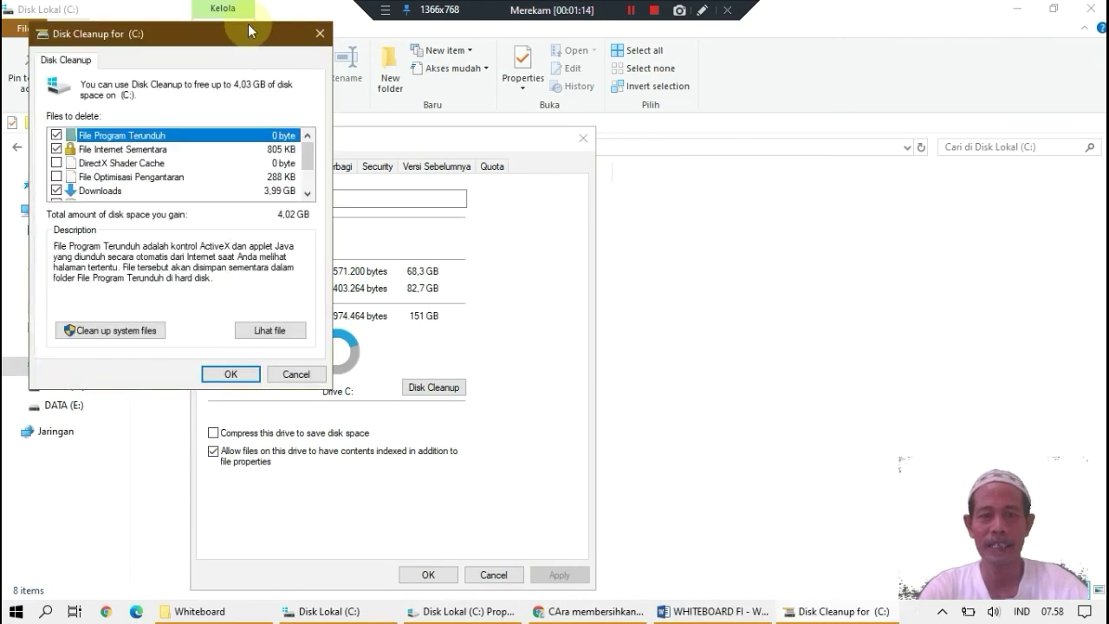
# Include File Optimisasi Pengantaran and Recycle Bin among the files that Disk Cleanup deletes
pyautogui.moveTo(289, 41); pyautogui.dragTo(846, 123)
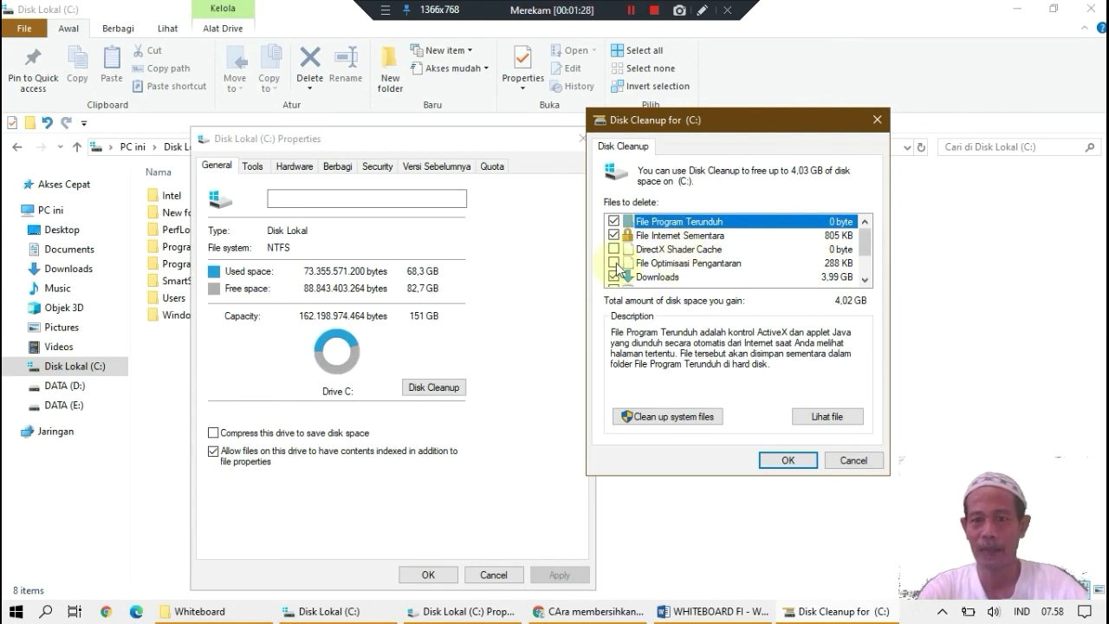
pyautogui.click(865, 280)
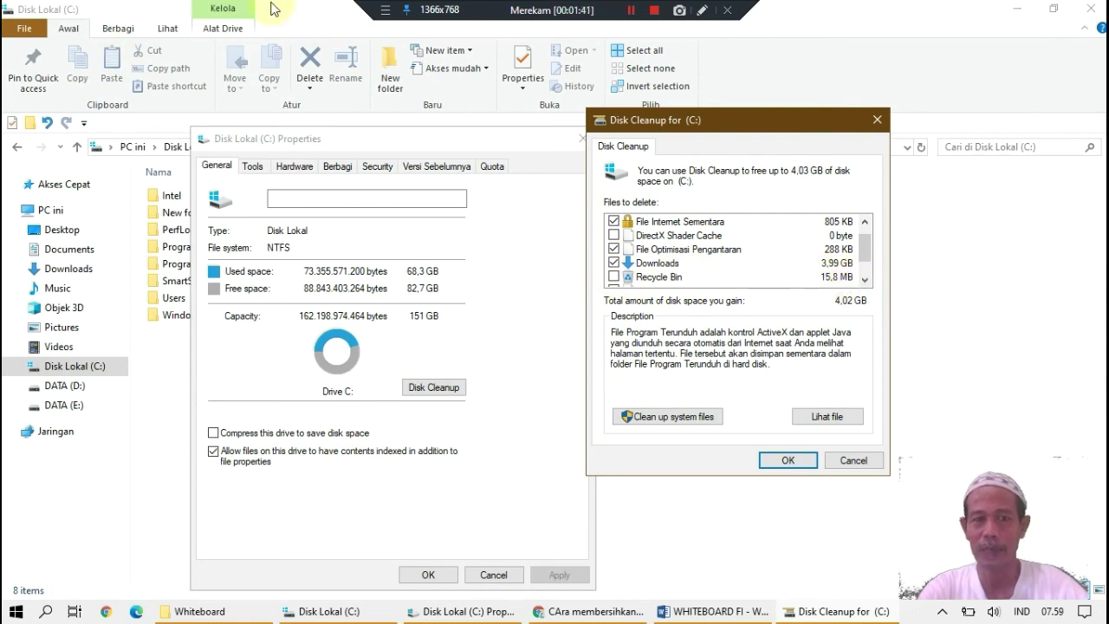
pyautogui.click(613, 277)
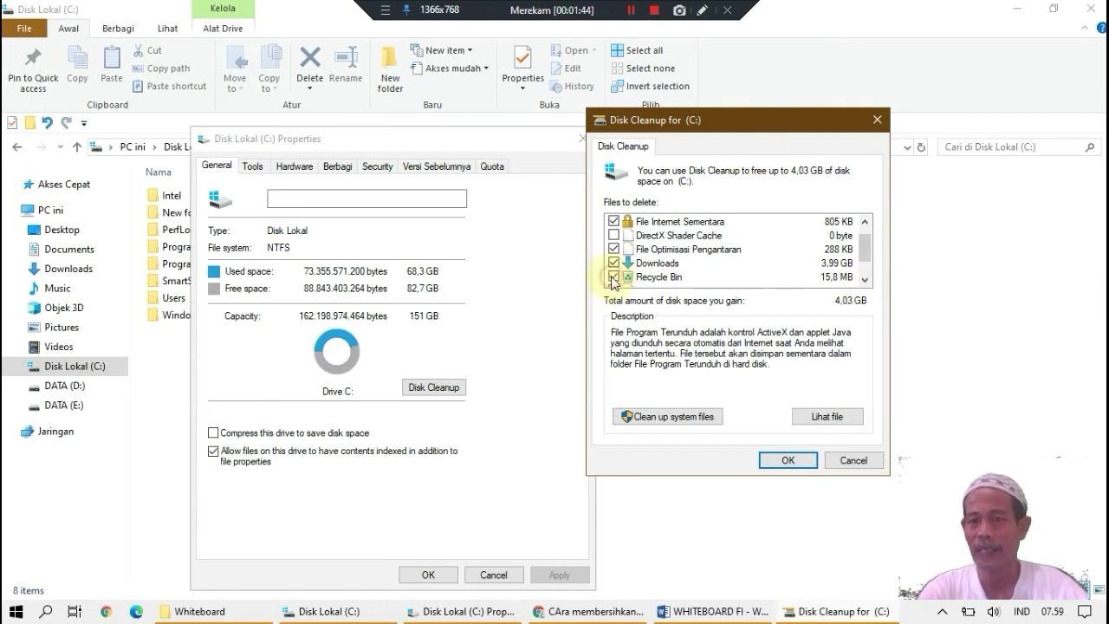
pyautogui.click(867, 271)
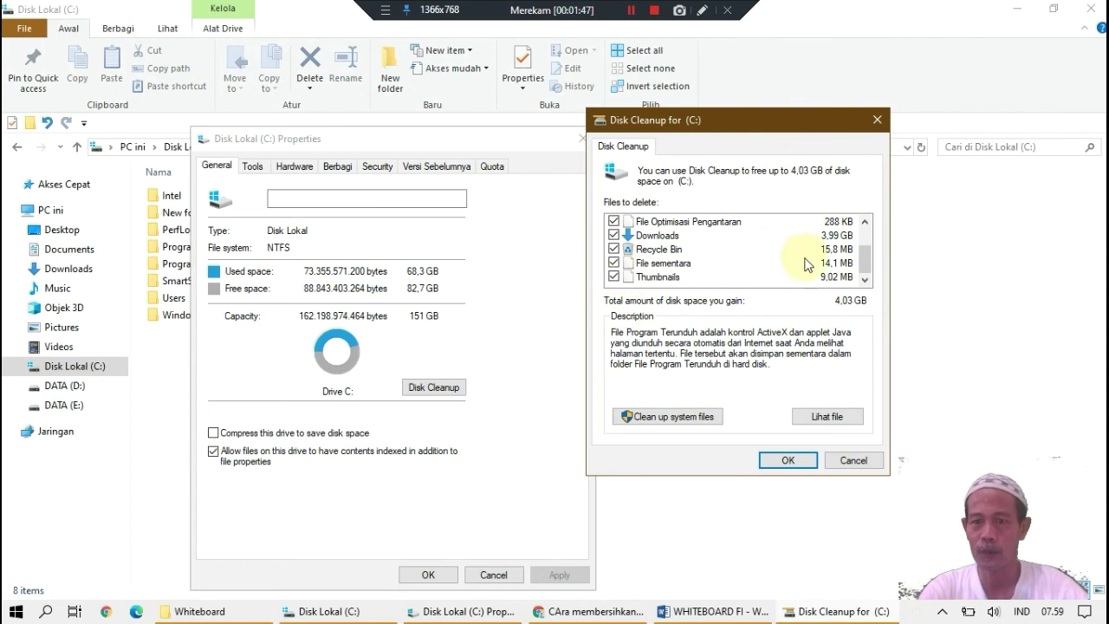
# Run the cleanup of drive C:, skipping all current items that need administrator permission, and close the drive's properties
pyautogui.click(787, 462)
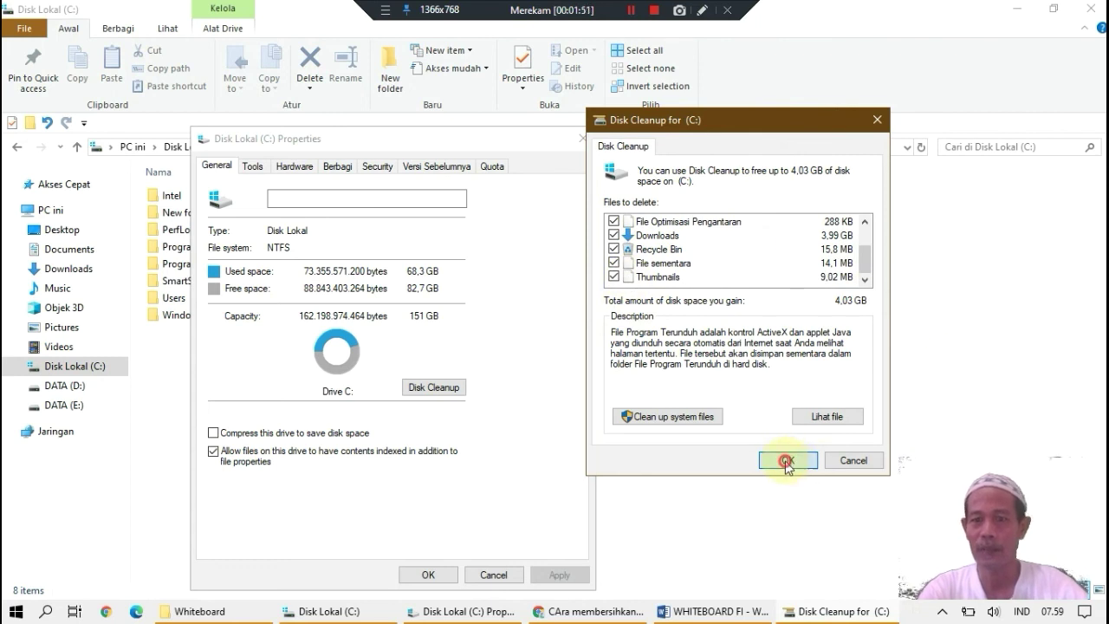
pyautogui.click(581, 318)
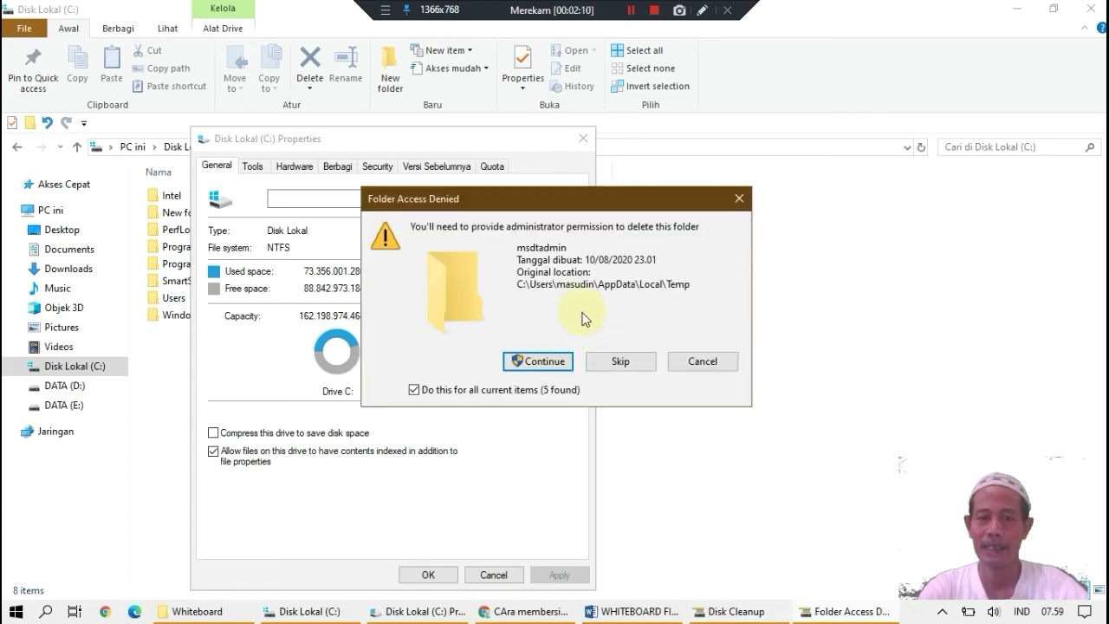
pyautogui.click(631, 364)
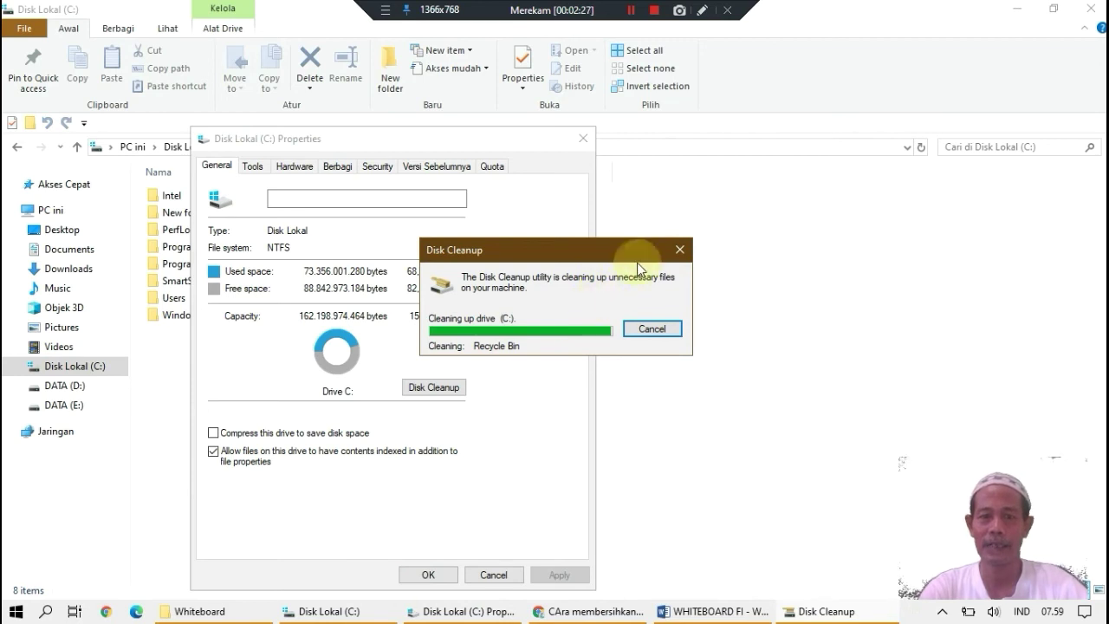
pyautogui.click(427, 575)
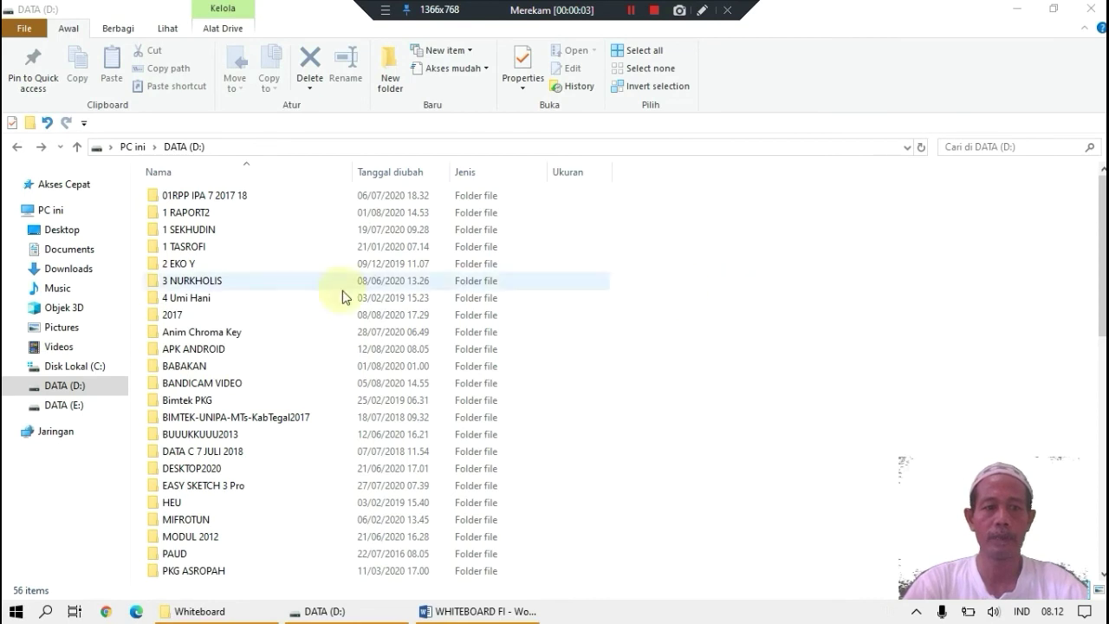
# Open the Download folder inside Windows\SoftwareDistribution on Disk Lokal (C:)
pyautogui.click(101, 374)
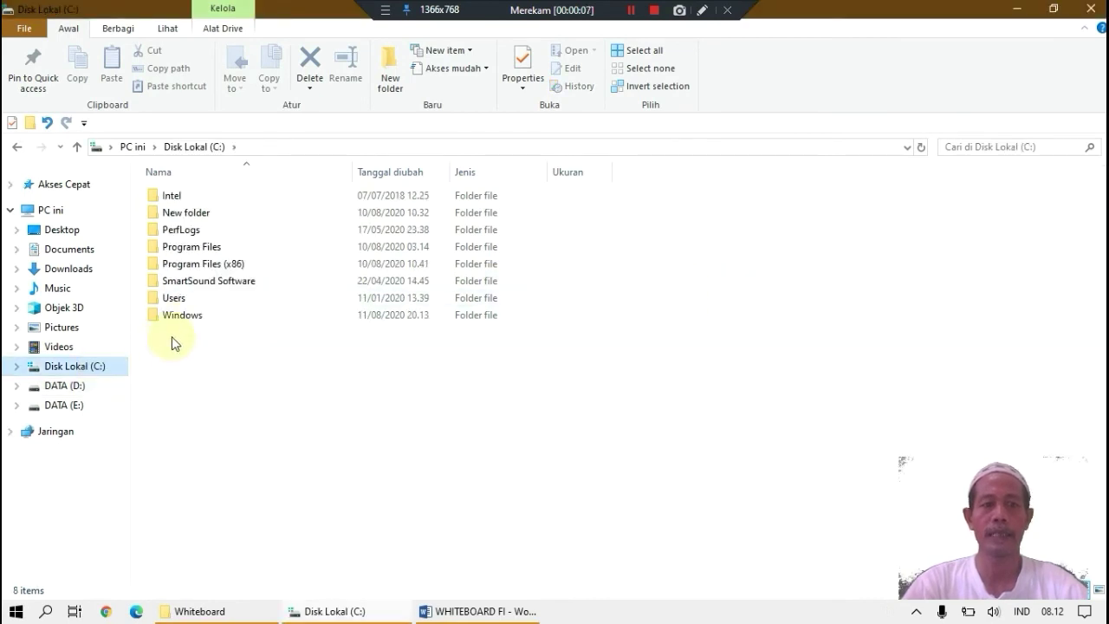
pyautogui.doubleClick(186, 314)
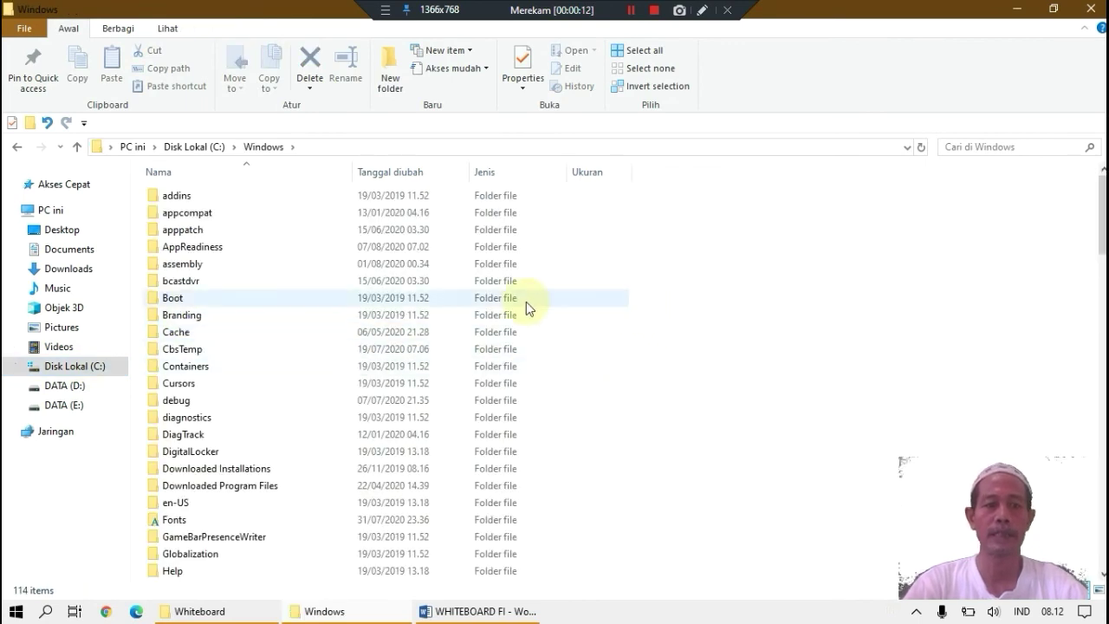
pyautogui.scroll(-3, 348, 331)
pyautogui.scroll(-4, 346, 334)
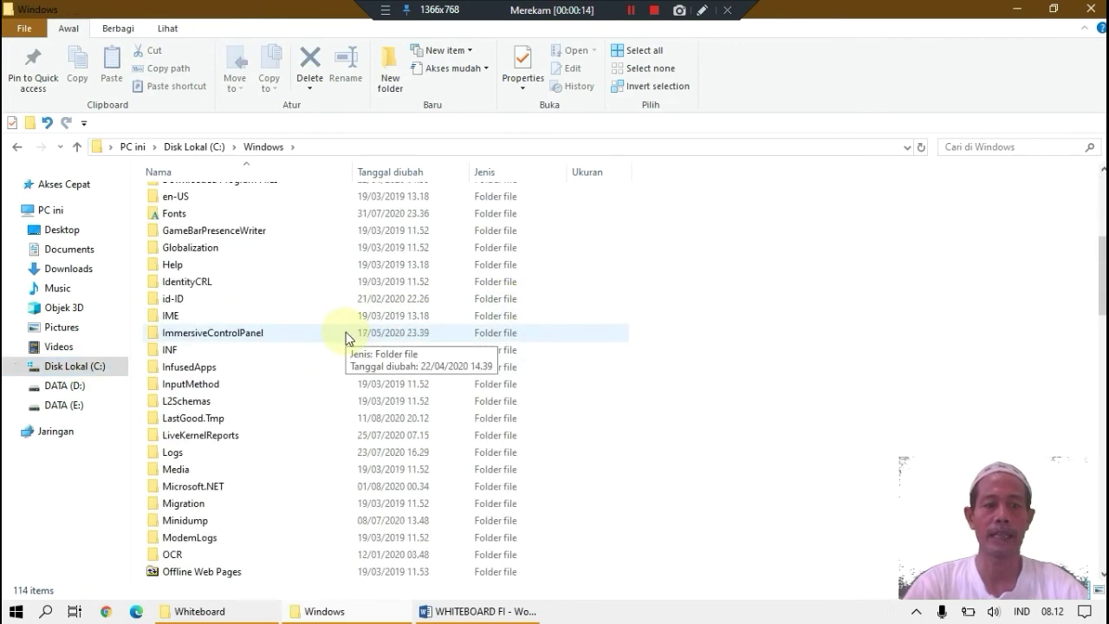
pyautogui.scroll(-2, 346, 338)
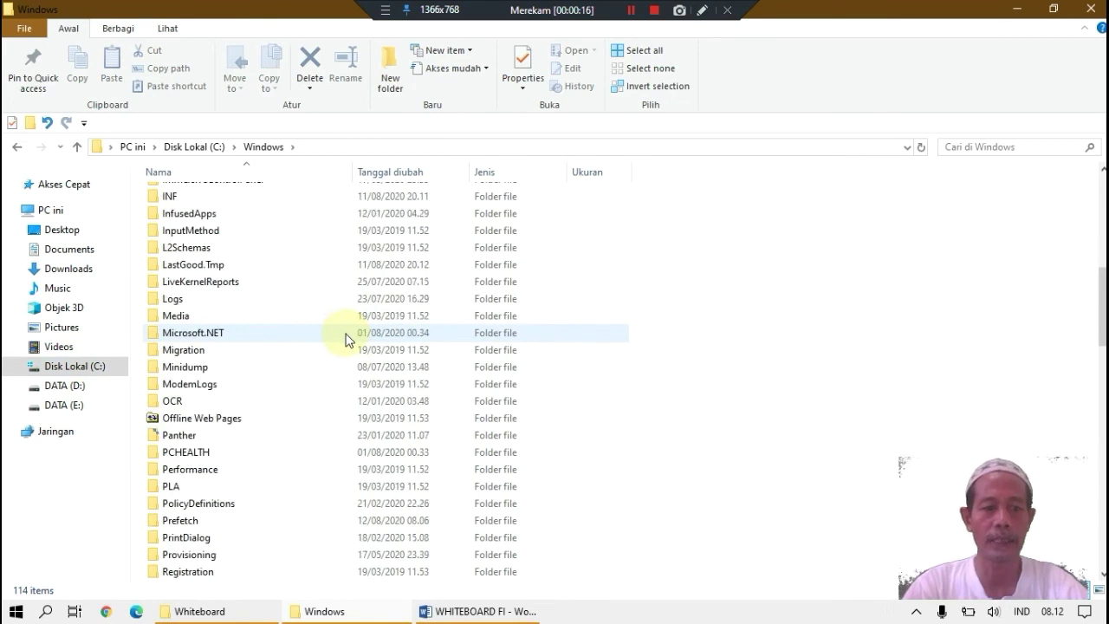
pyautogui.scroll(-5, 345, 338)
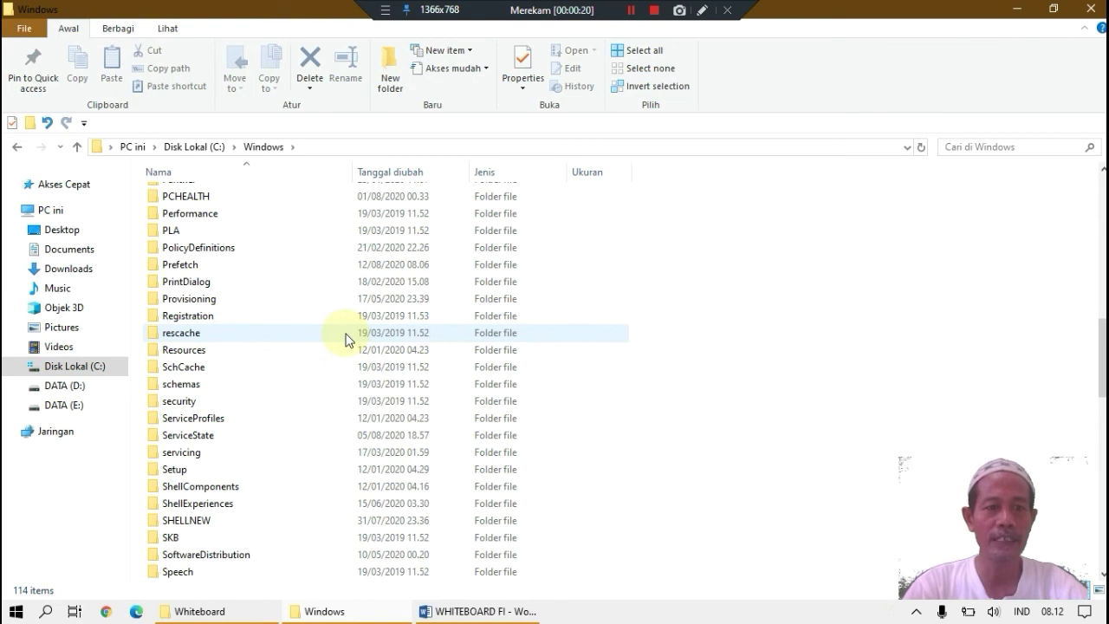
pyautogui.scroll(1, 347, 339)
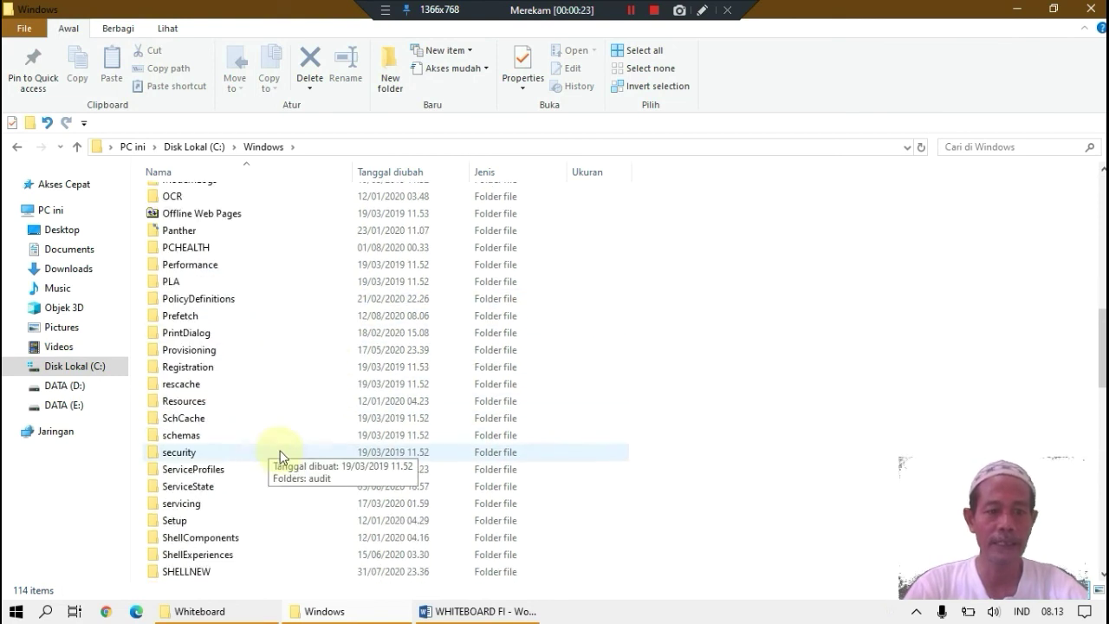
pyautogui.scroll(-2, 263, 440)
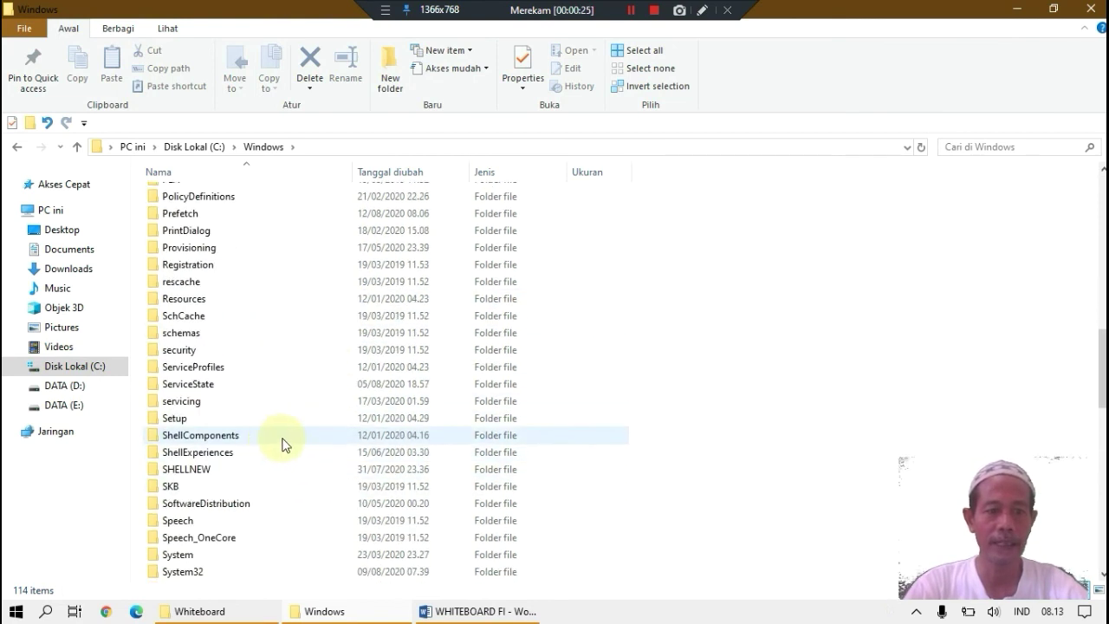
pyautogui.scroll(-2, 249, 416)
pyautogui.scroll(-1, 249, 416)
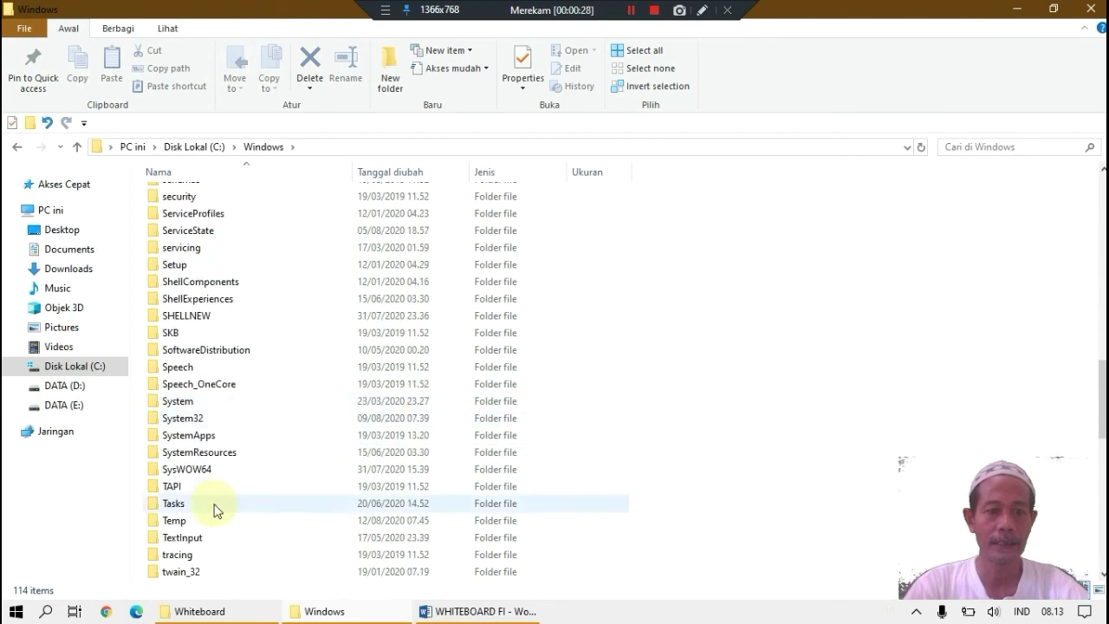
pyautogui.doubleClick(219, 354)
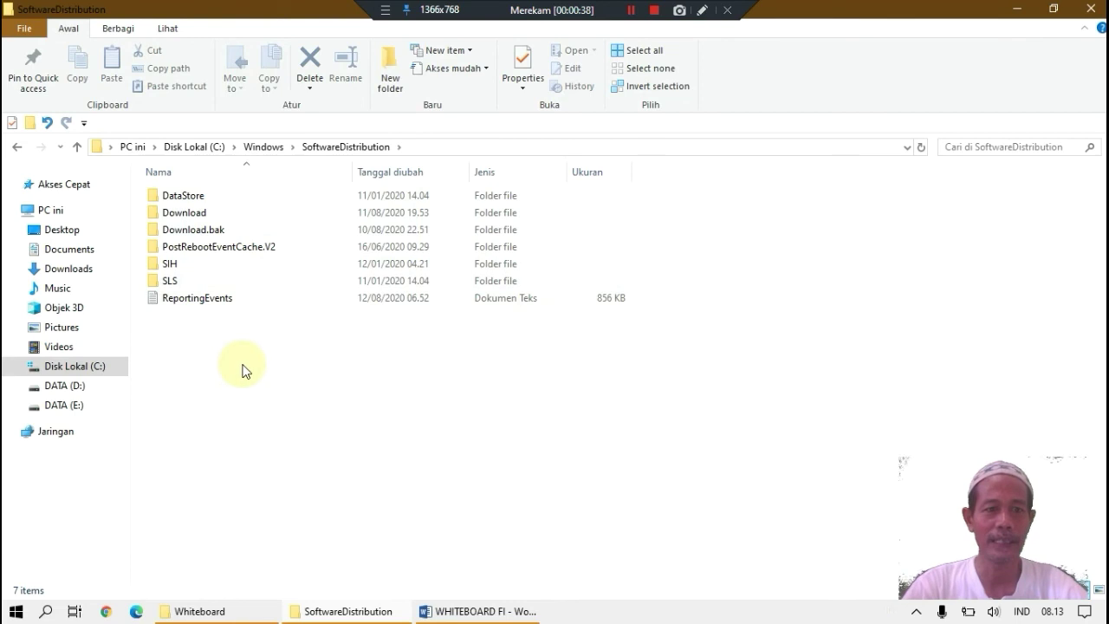
pyautogui.click(200, 215)
pyautogui.doubleClick(200, 215)
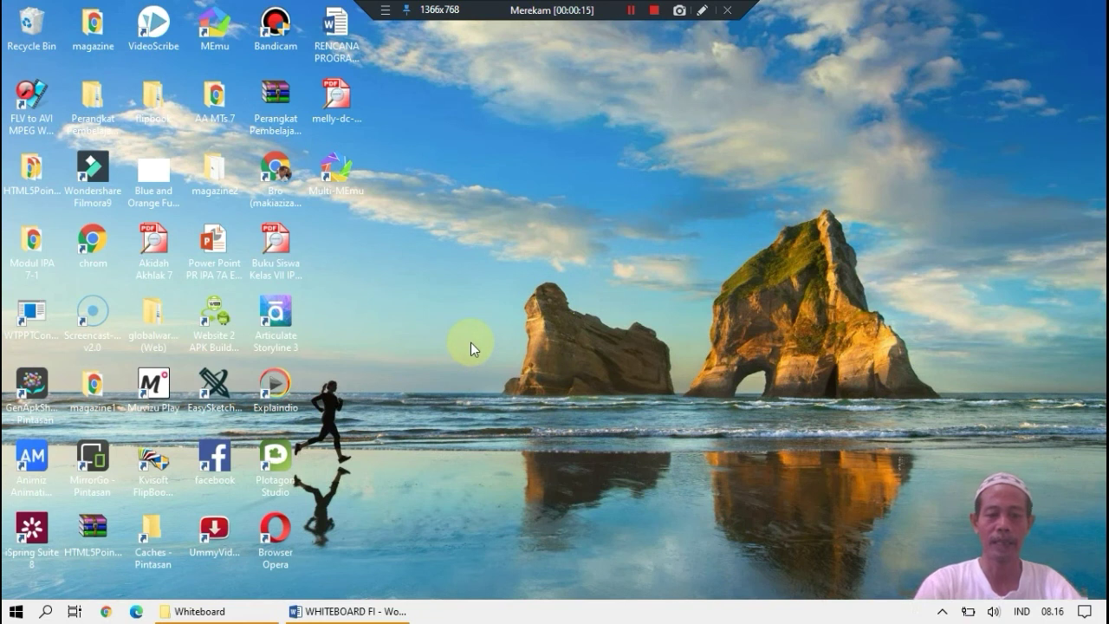
# Execute the Run command regedit in place of the previous one to open the Registry Editor
pyautogui.press('super+r')
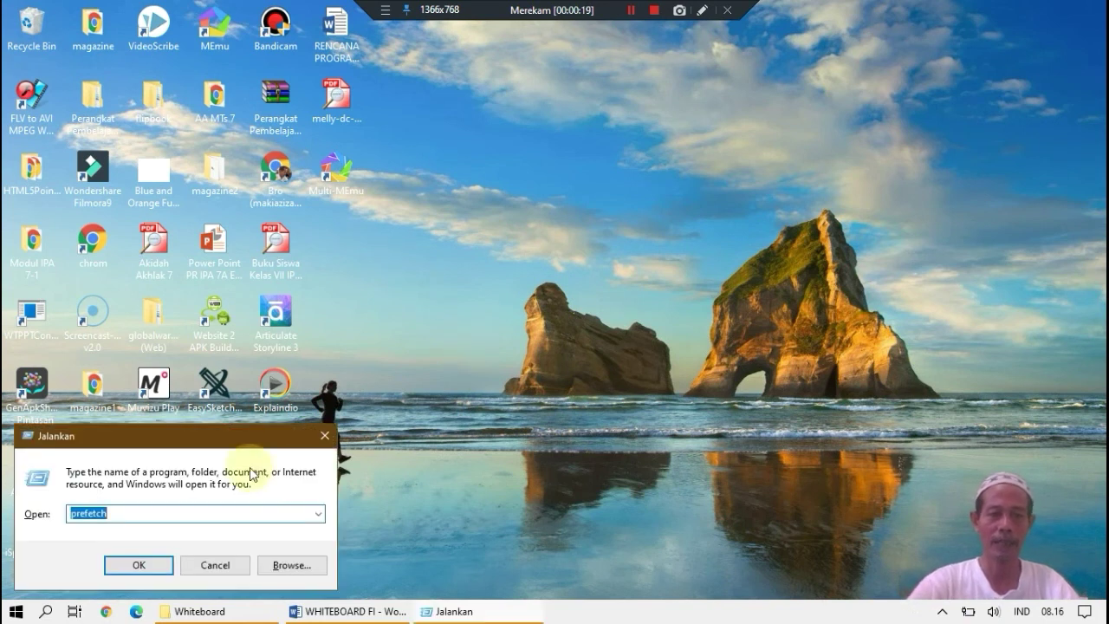
pyautogui.click(92, 513)
pyautogui.doubleClick(92, 513)
pyautogui.write('r')
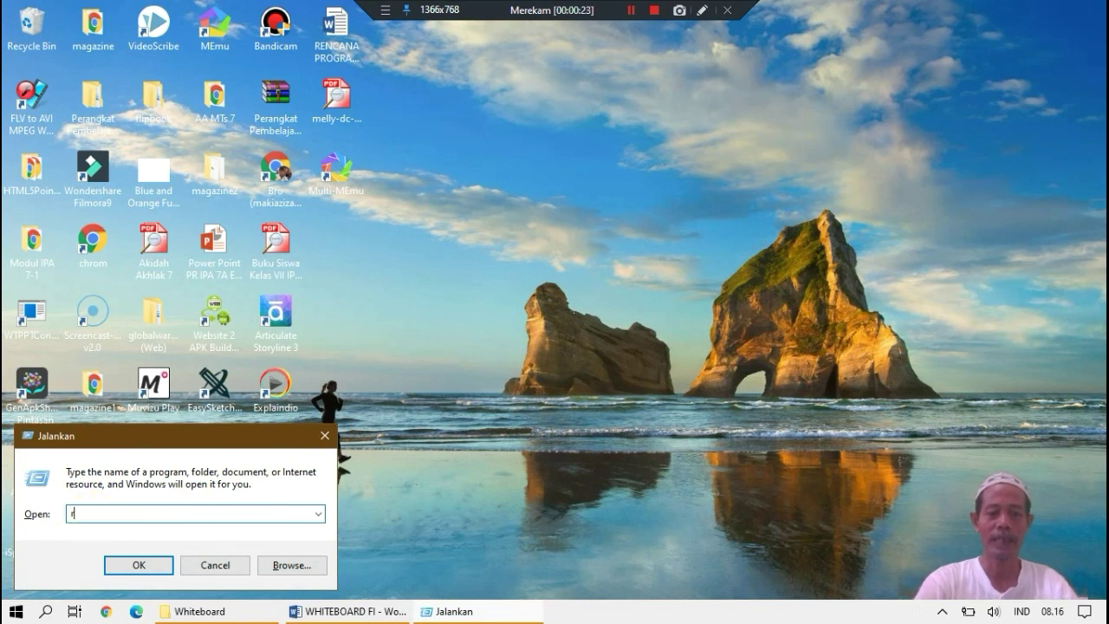
pyautogui.write('egedit')
pyautogui.click(84, 513)
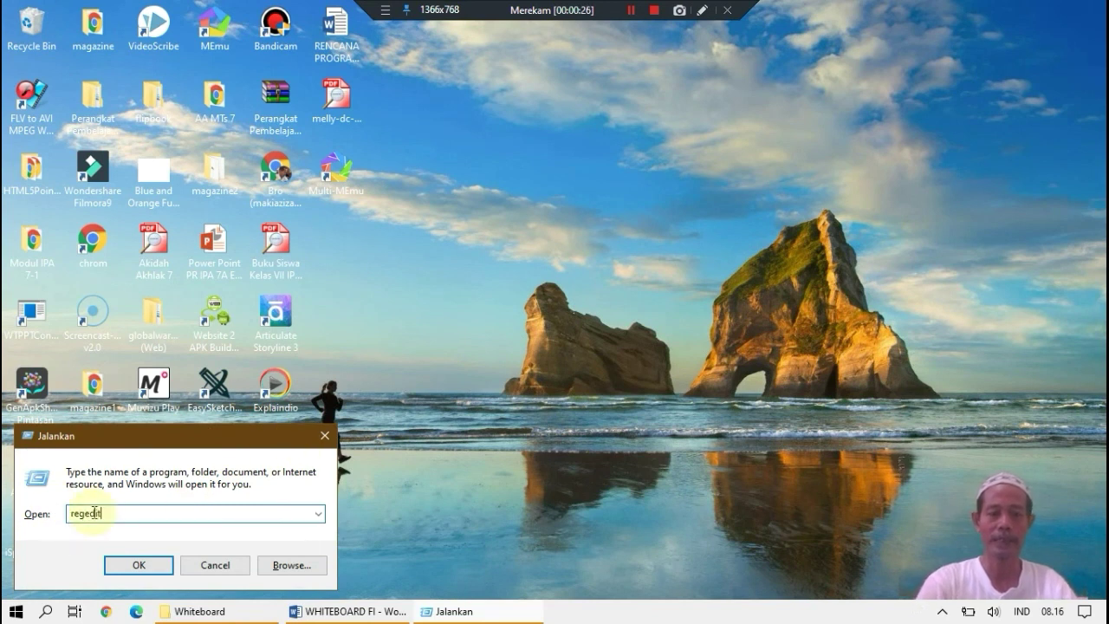
pyautogui.click(137, 564)
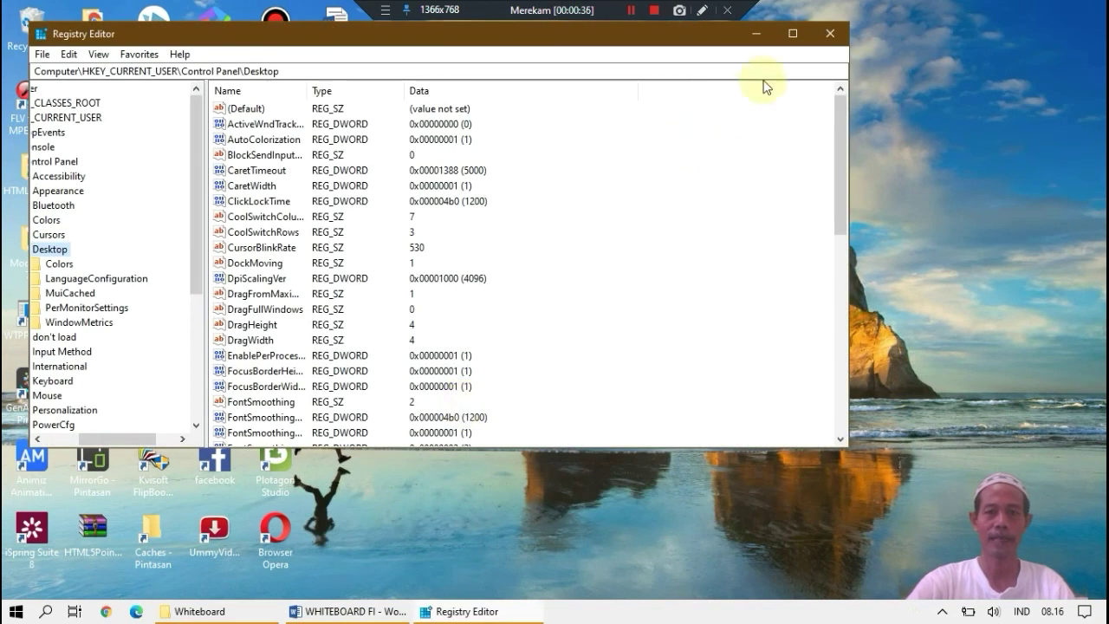
# Maximize the Registry Editor, widen its key tree and collapse the HKEY_CURRENT_USER branch
pyautogui.click(793, 32)
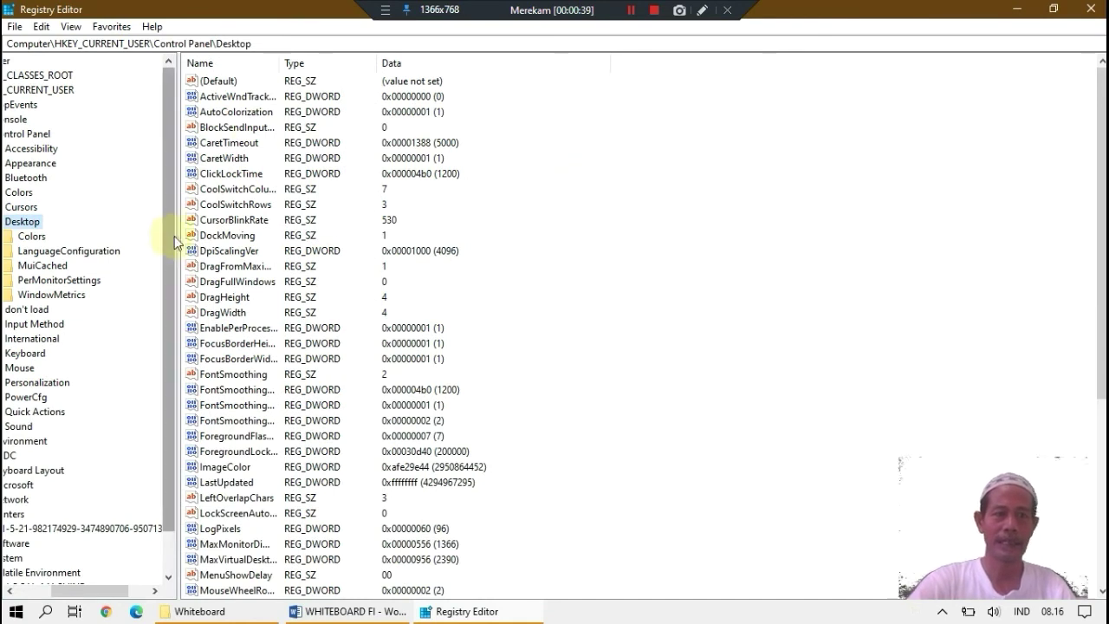
pyautogui.moveTo(179, 106); pyautogui.dragTo(279, 110)
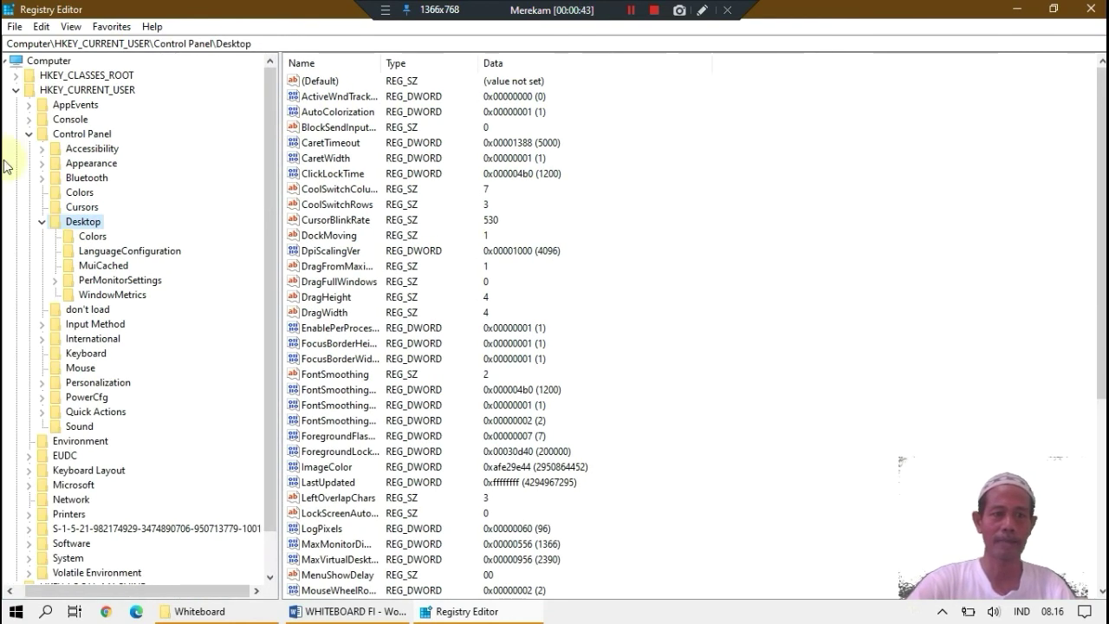
pyautogui.click(15, 90)
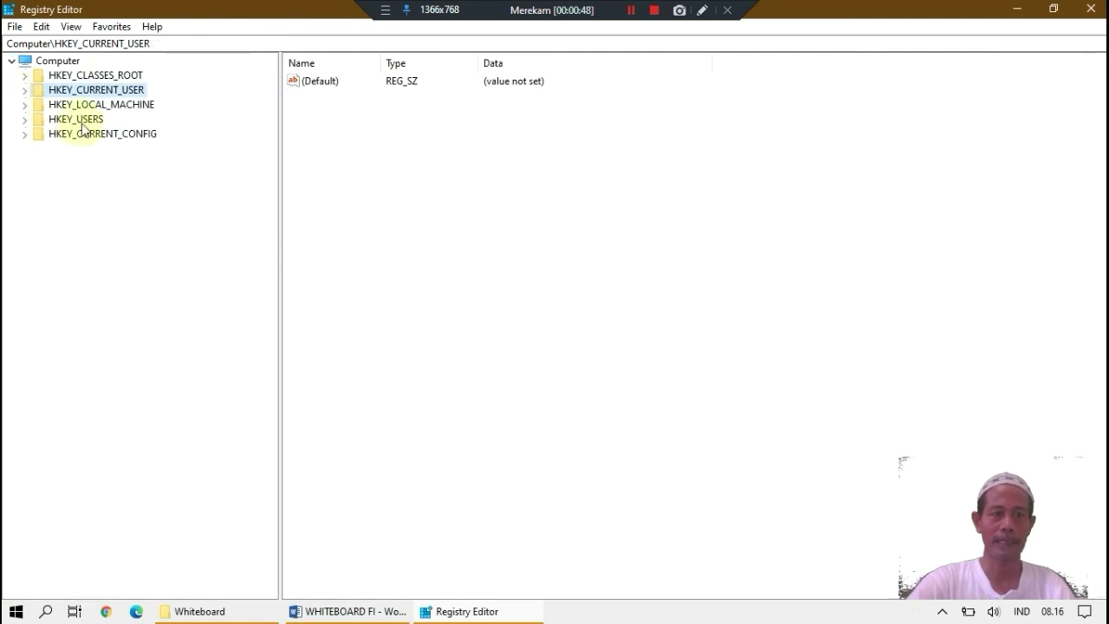
# Expand HKEY_CURRENT_USER\Control Panel, open its Desktop key and review the listed values through MenuShowDelay to the end
pyautogui.click(24, 90)
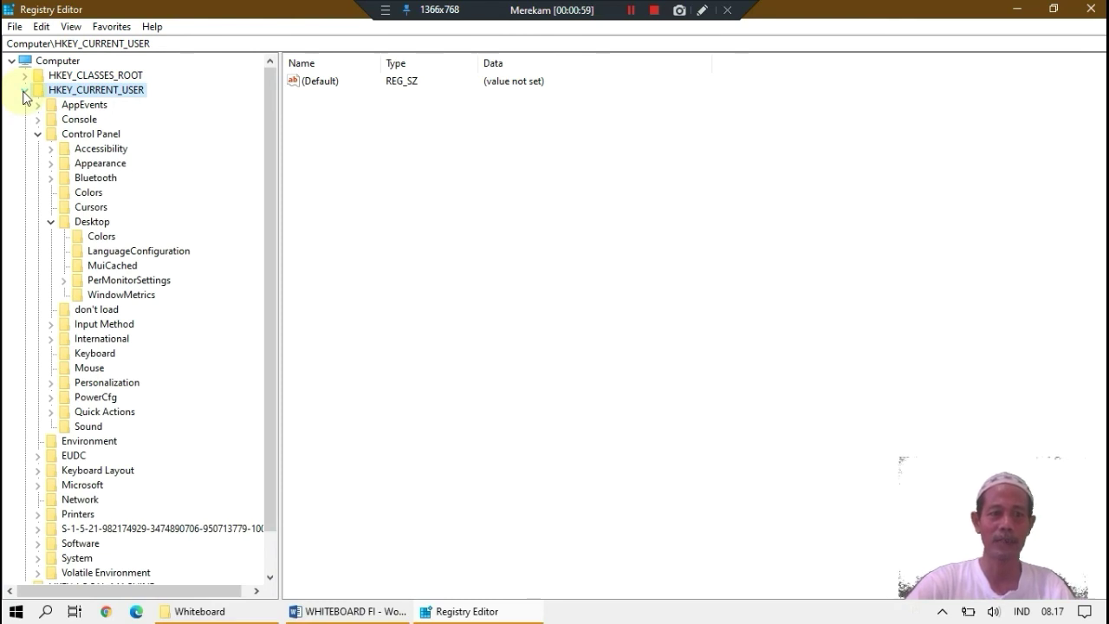
pyautogui.moveTo(277, 401); pyautogui.dragTo(289, 458)
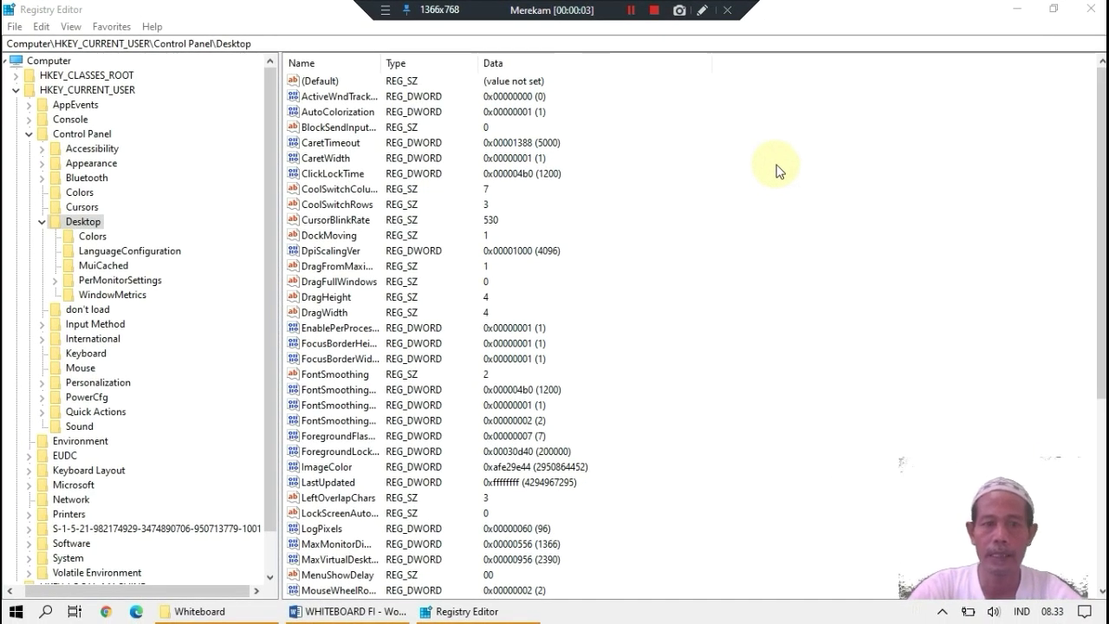
pyautogui.click(29, 134)
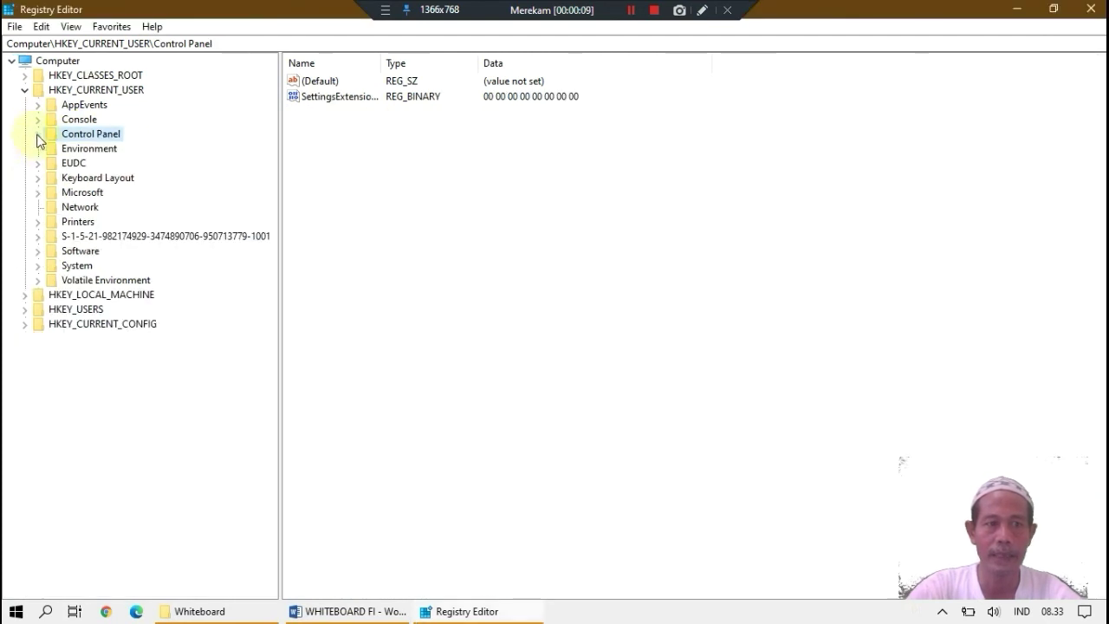
pyautogui.click(37, 135)
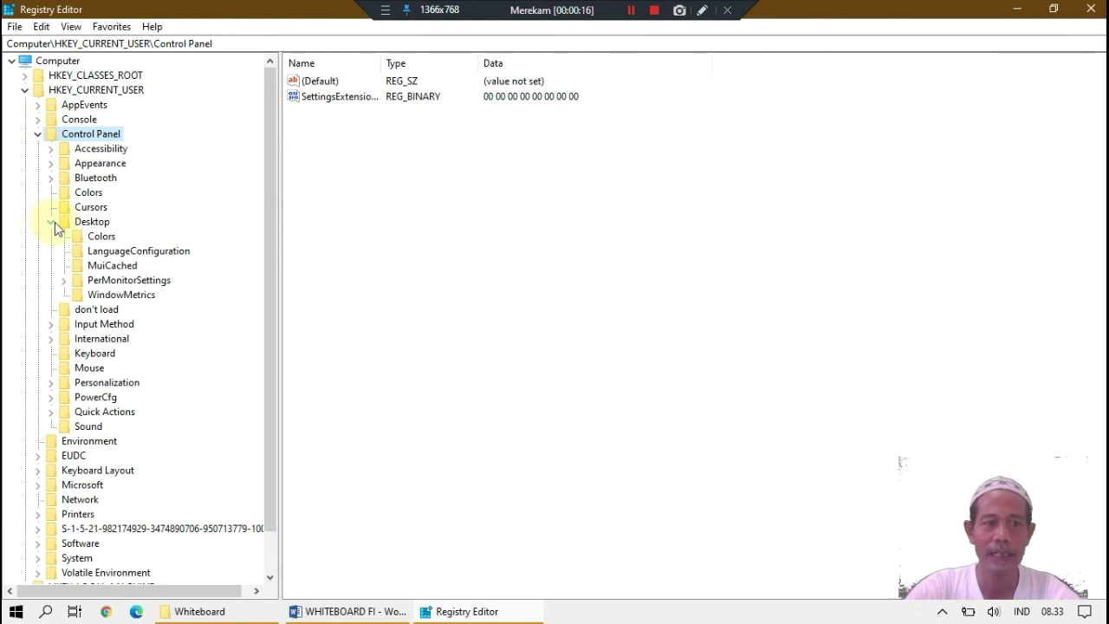
pyautogui.click(80, 222)
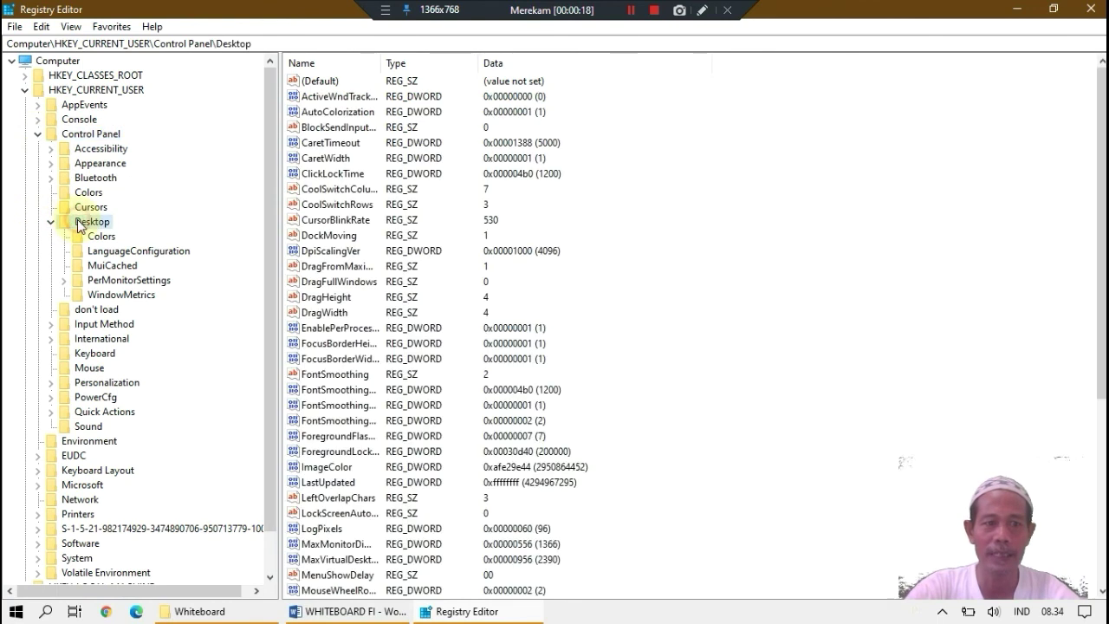
pyautogui.scroll(-2, 658, 214)
pyautogui.scroll(-5, 658, 215)
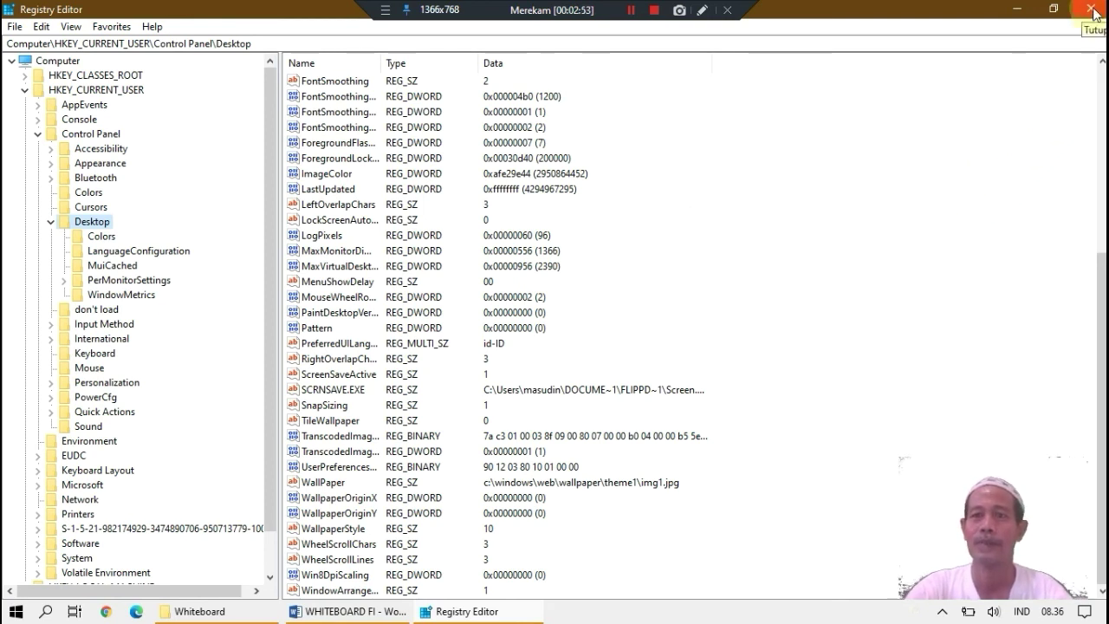
pyautogui.click(654, 10)
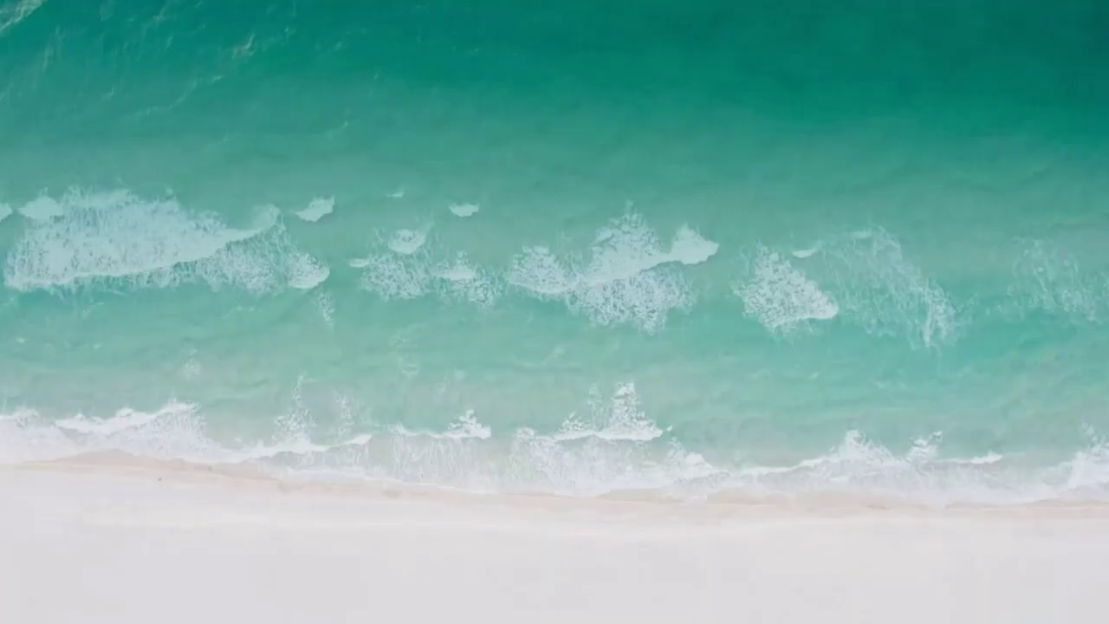